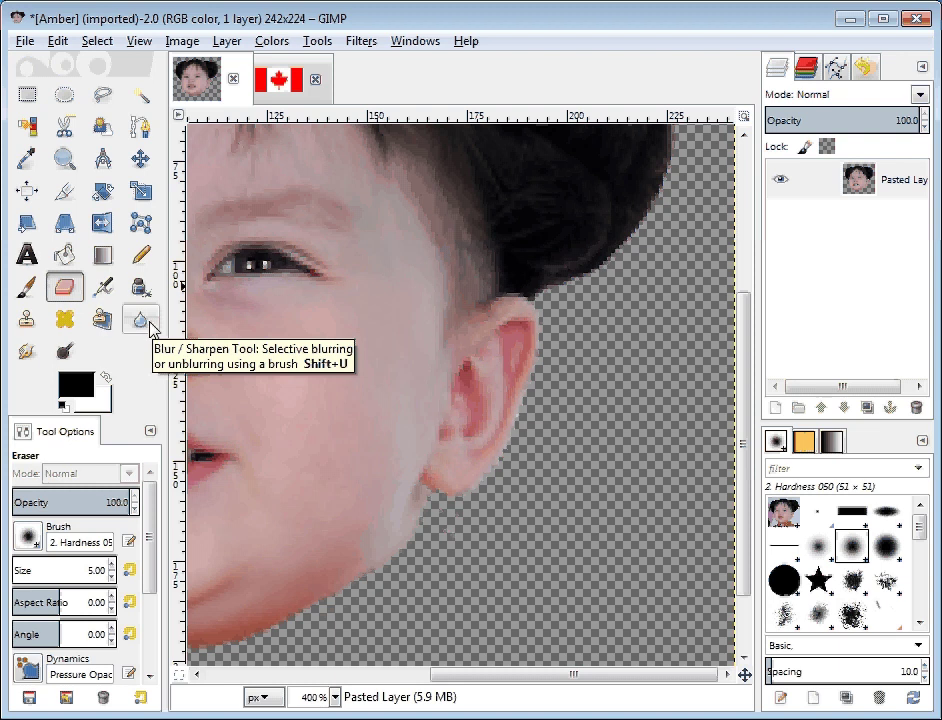
- Try to soften the ear's jagged outer edge with the Blur/Sharpen tool set to Blur
{"action": "left_click", "coordinate": [149, 324]}
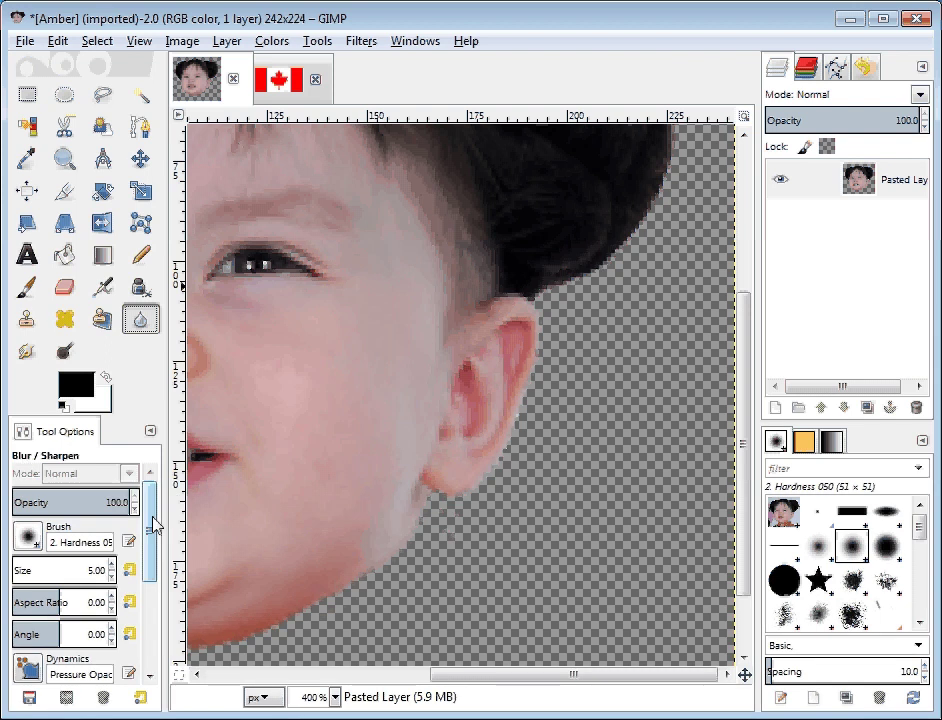
{"action": "left_click_drag", "start_coordinate": [153, 525], "coordinate": [151, 609]}
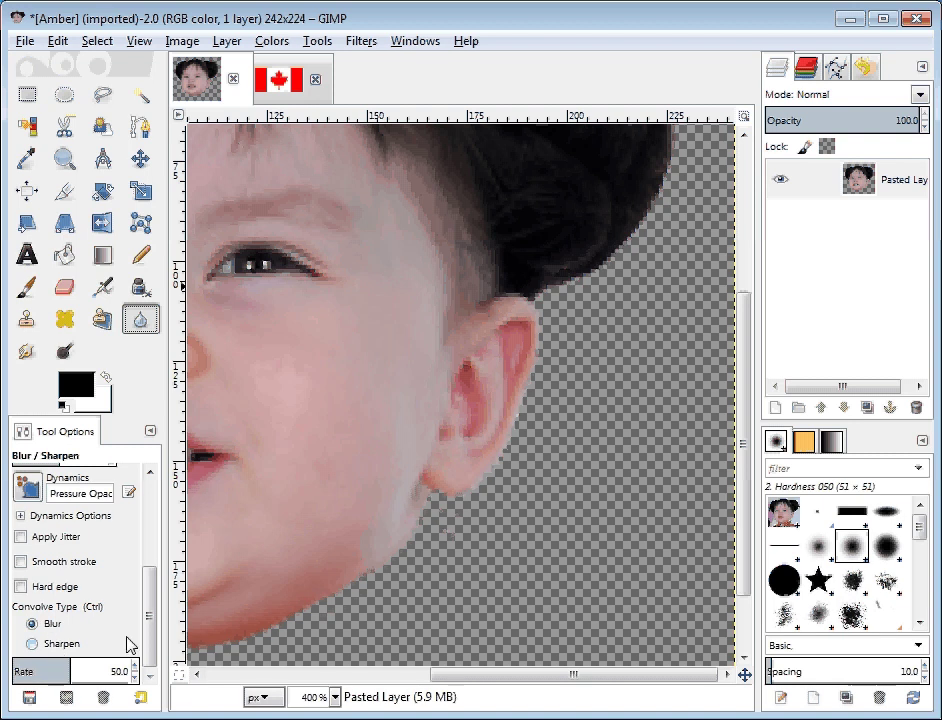
{"action": "left_click_drag", "start_coordinate": [151, 631], "coordinate": [153, 548]}
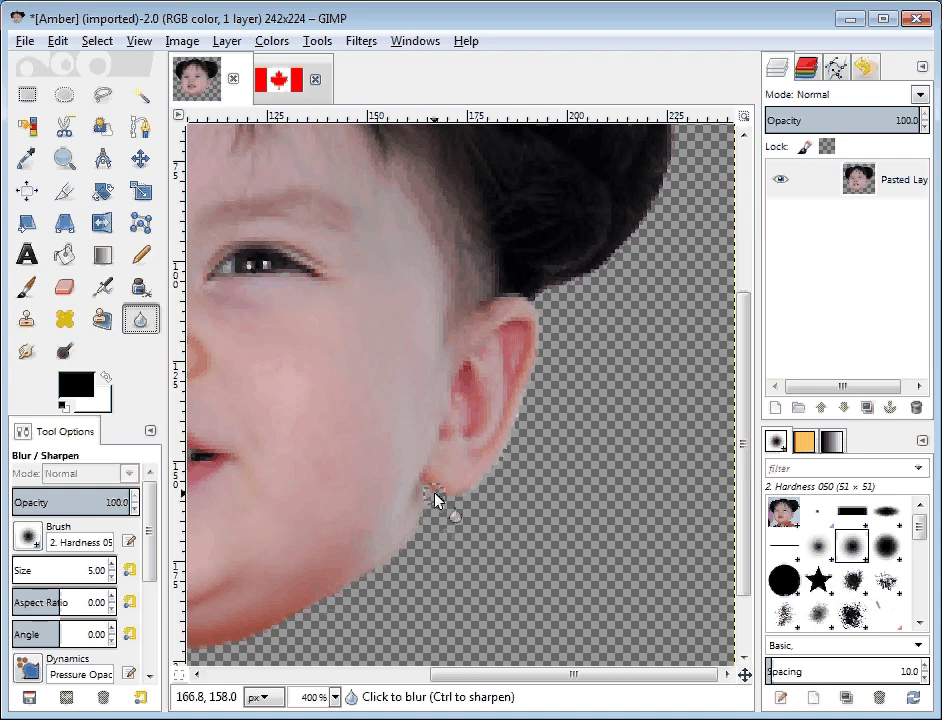
{"action": "mouse_move", "coordinate": [455, 505]}
{"action": "left_mouse_down"}
{"action": "mouse_move", "coordinate": [479, 498]}
{"action": "mouse_move", "coordinate": [507, 459]}
{"action": "left_mouse_up"}
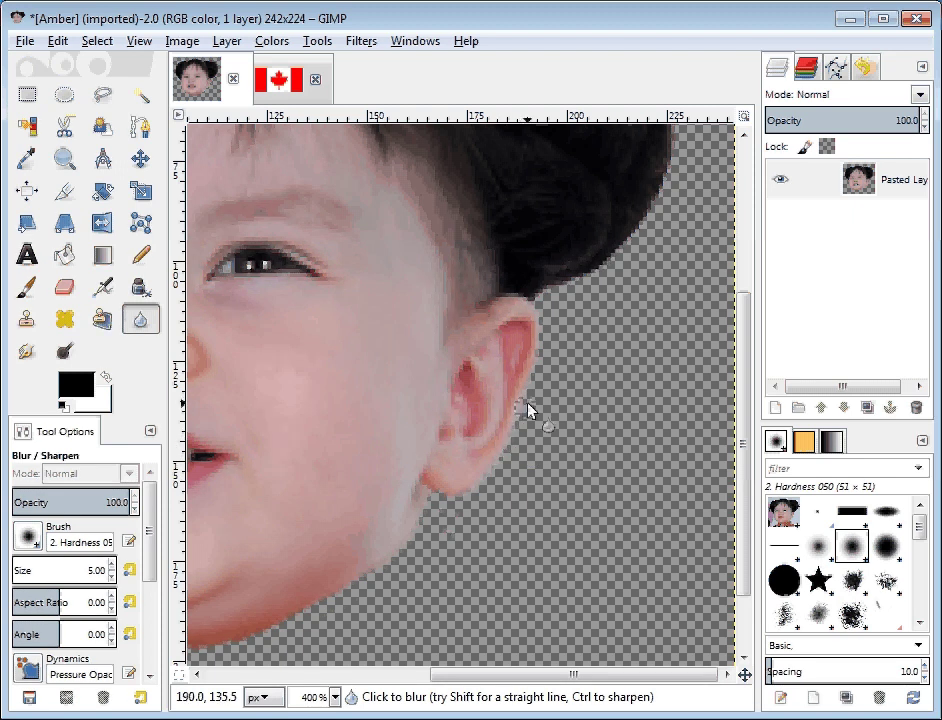
{"action": "mouse_move", "coordinate": [528, 403]}
{"action": "left_mouse_down"}
{"action": "mouse_move", "coordinate": [534, 377]}
{"action": "mouse_move", "coordinate": [525, 413]}
{"action": "left_mouse_up"}
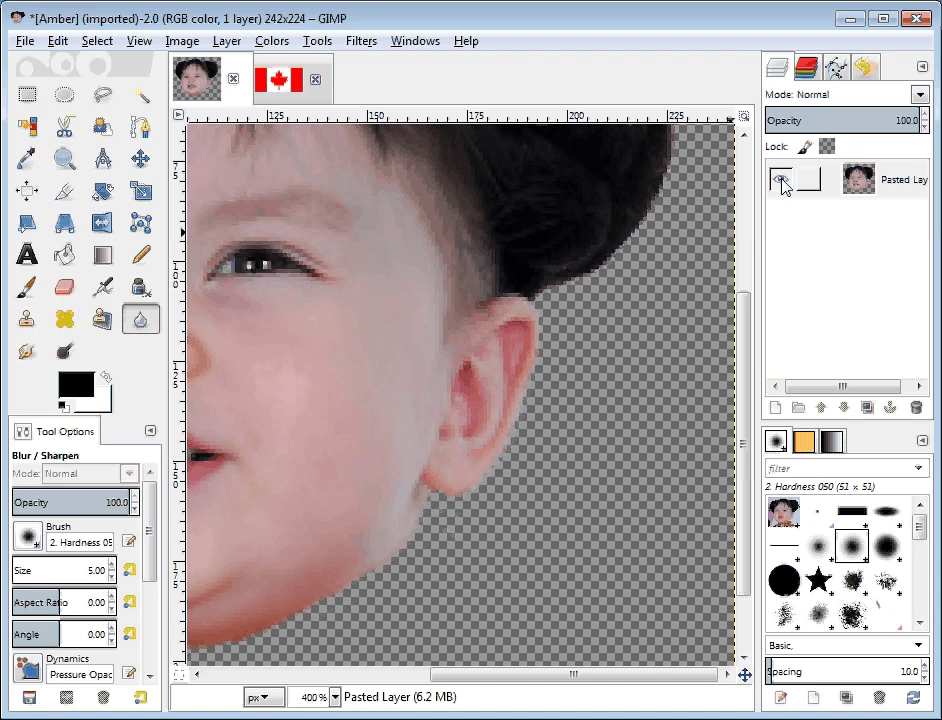
- Undo the blur strokes by reverting the image to the last Eraser state in its history
{"action": "left_click", "coordinate": [866, 68]}
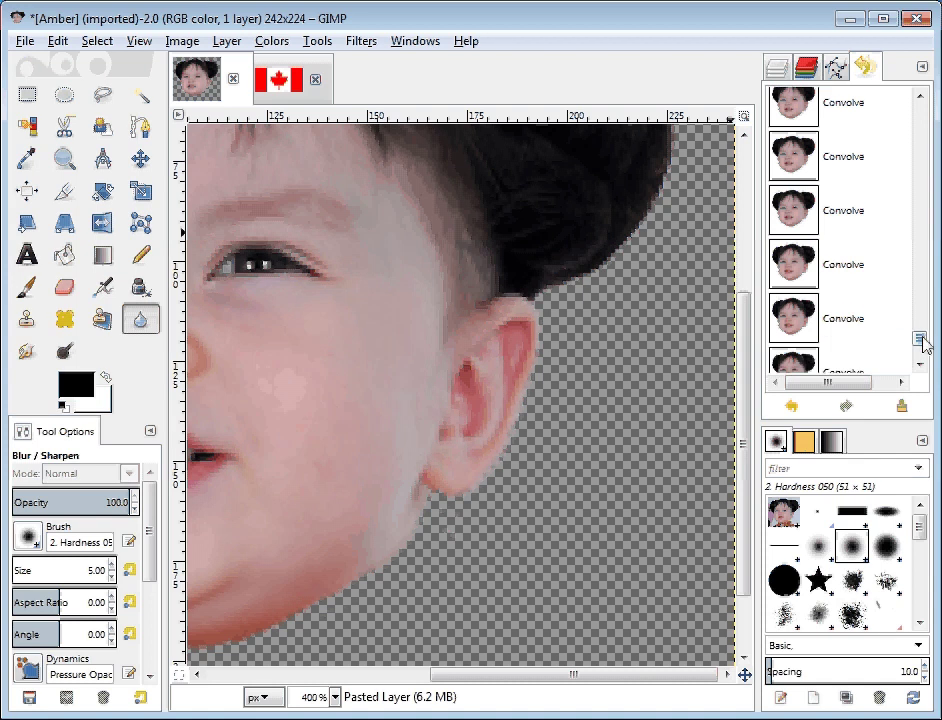
{"action": "left_click_drag", "start_coordinate": [921, 340], "coordinate": [924, 332]}
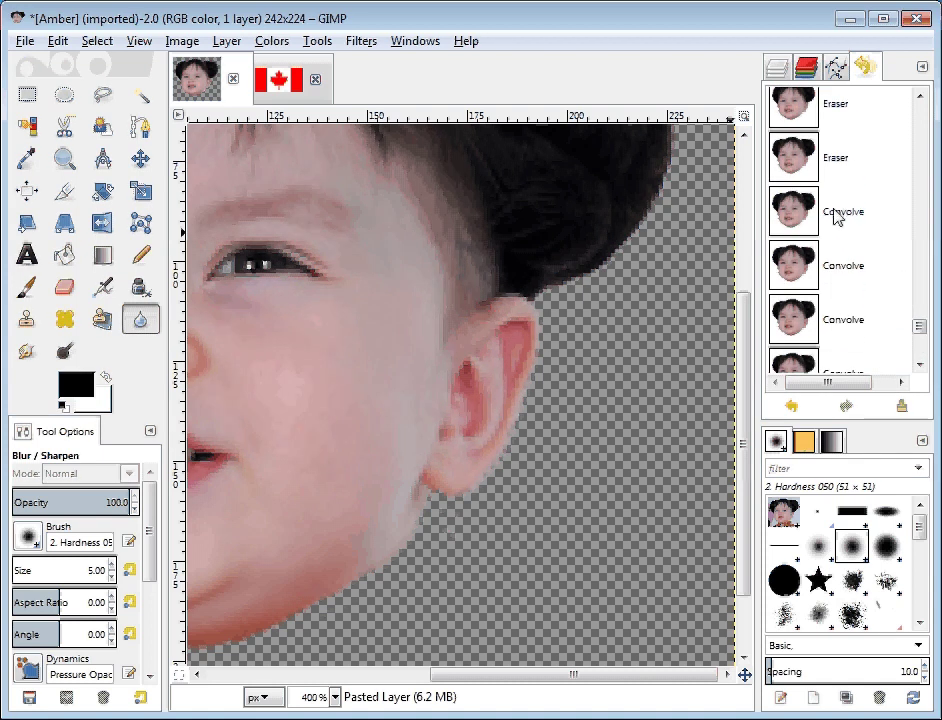
{"action": "left_click", "coordinate": [836, 175]}
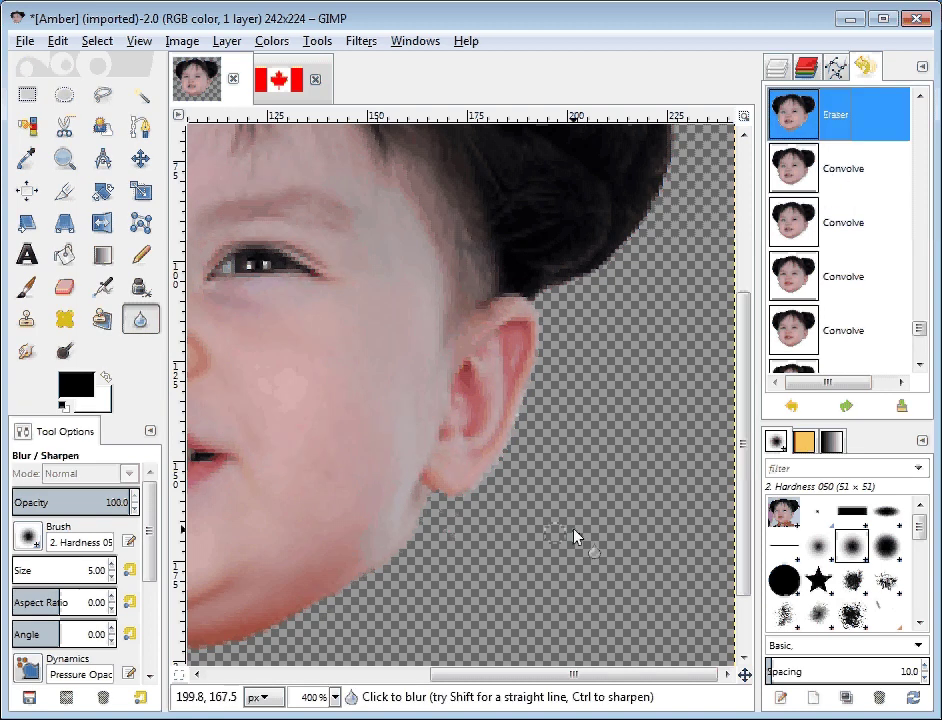
{"action": "left_click", "coordinate": [777, 68]}
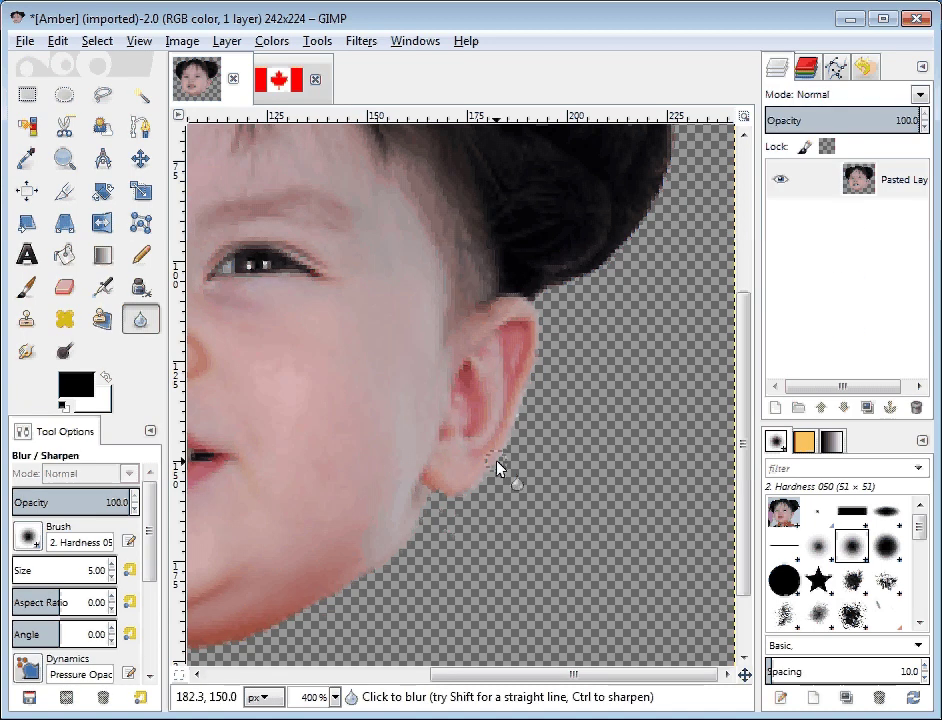
- Create a new transparent 242 x 224 px layer and lower it beneath the Pasted Layer
{"action": "left_click", "coordinate": [776, 408]}
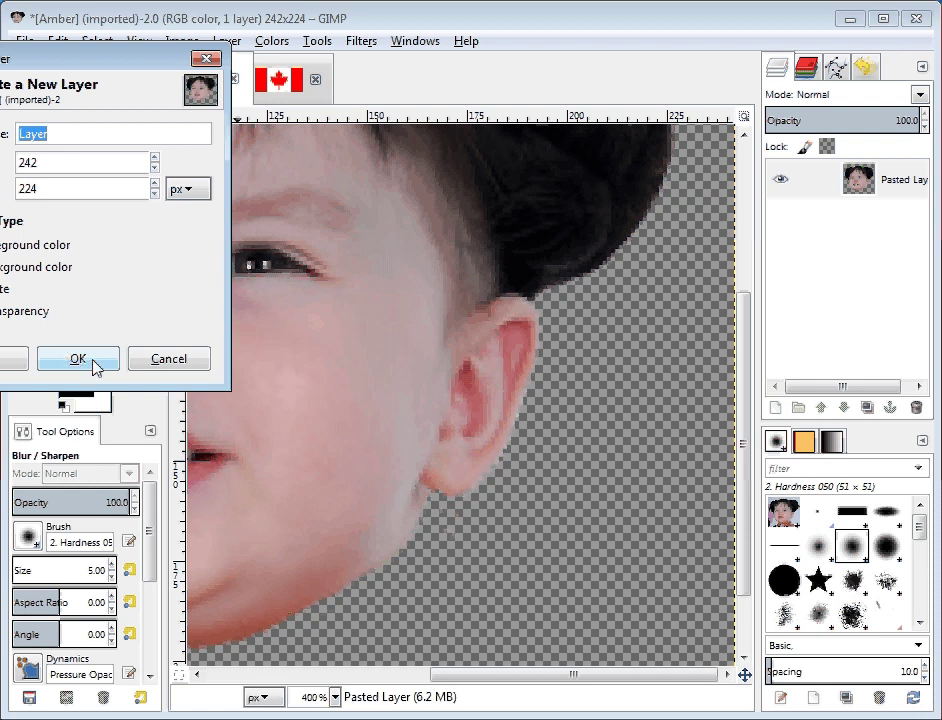
{"action": "left_click", "coordinate": [93, 360]}
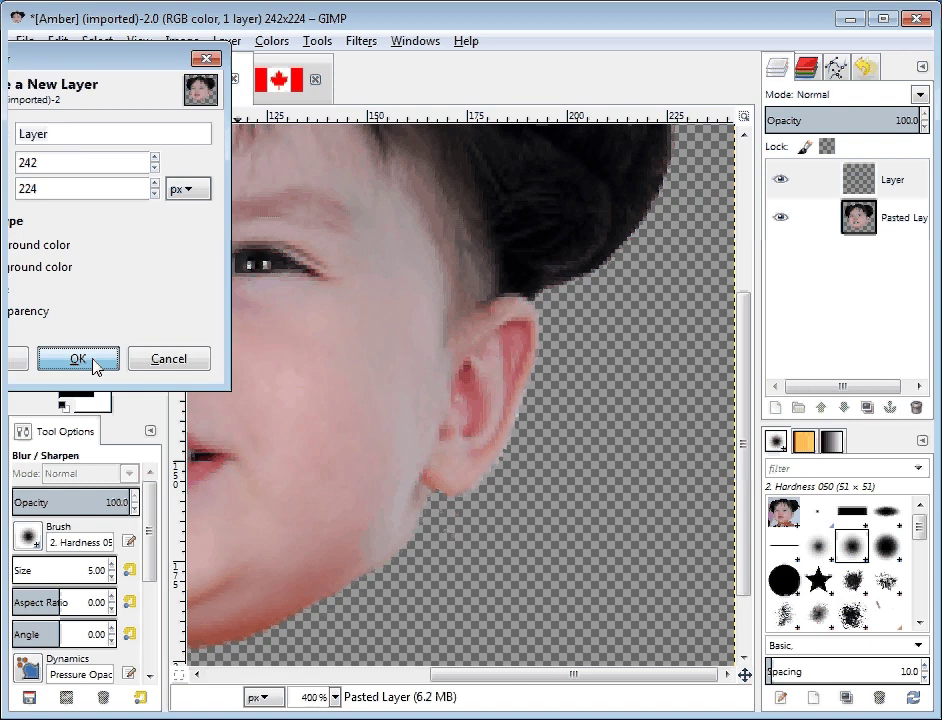
{"action": "left_click", "coordinate": [866, 180]}
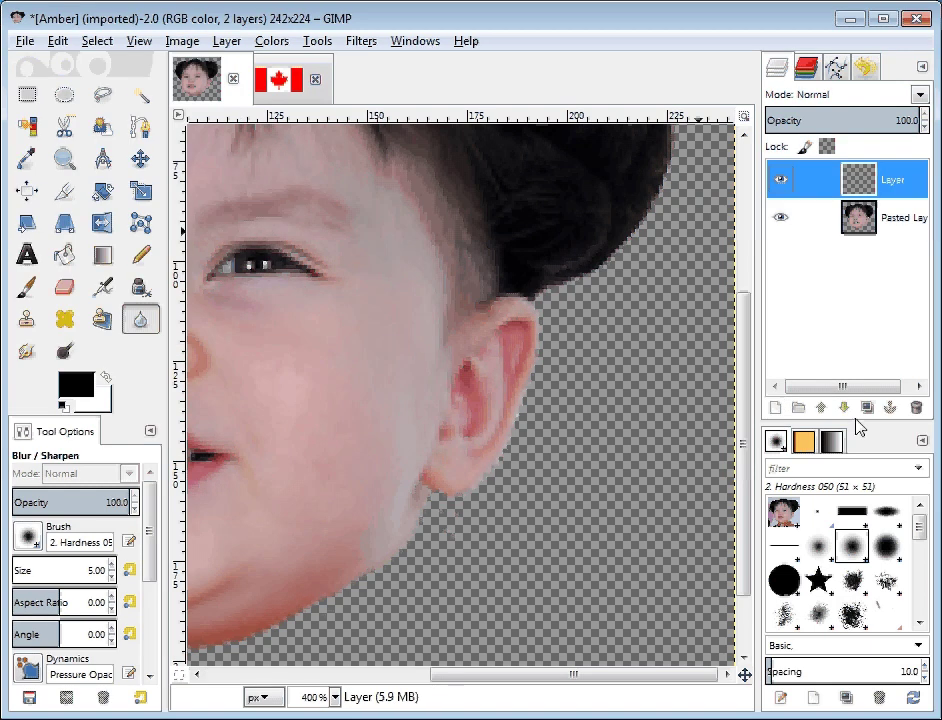
{"action": "left_click", "coordinate": [843, 407]}
- Set the background color to bright pink, HTML notation f61cb6
{"action": "left_click", "coordinate": [100, 402]}
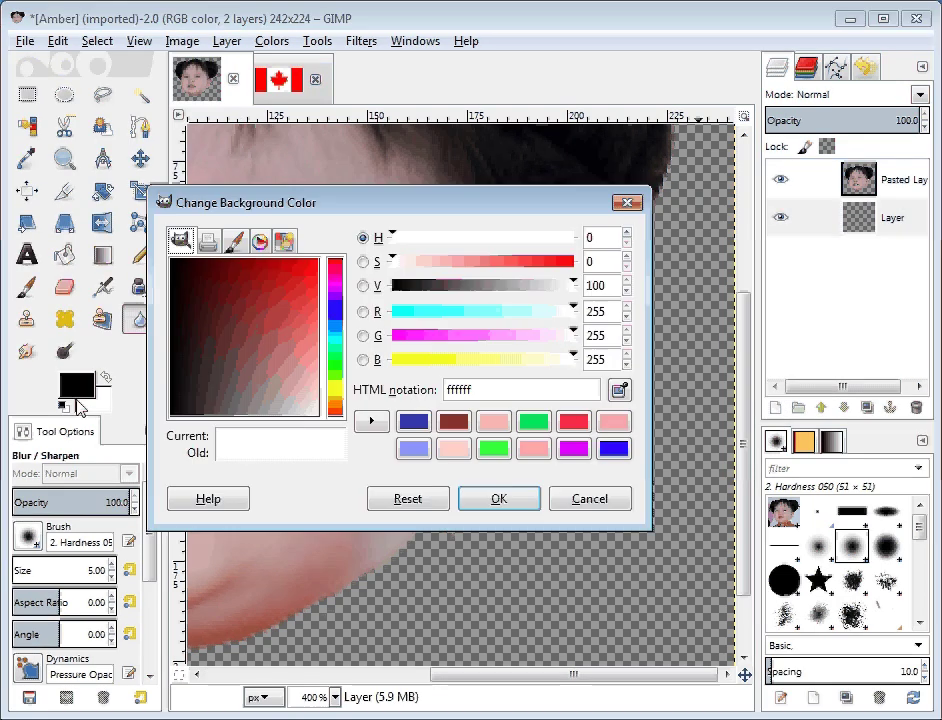
{"action": "left_click_drag", "start_coordinate": [275, 318], "coordinate": [337, 276]}
{"action": "left_click", "coordinate": [338, 287]}
{"action": "left_click", "coordinate": [313, 276]}
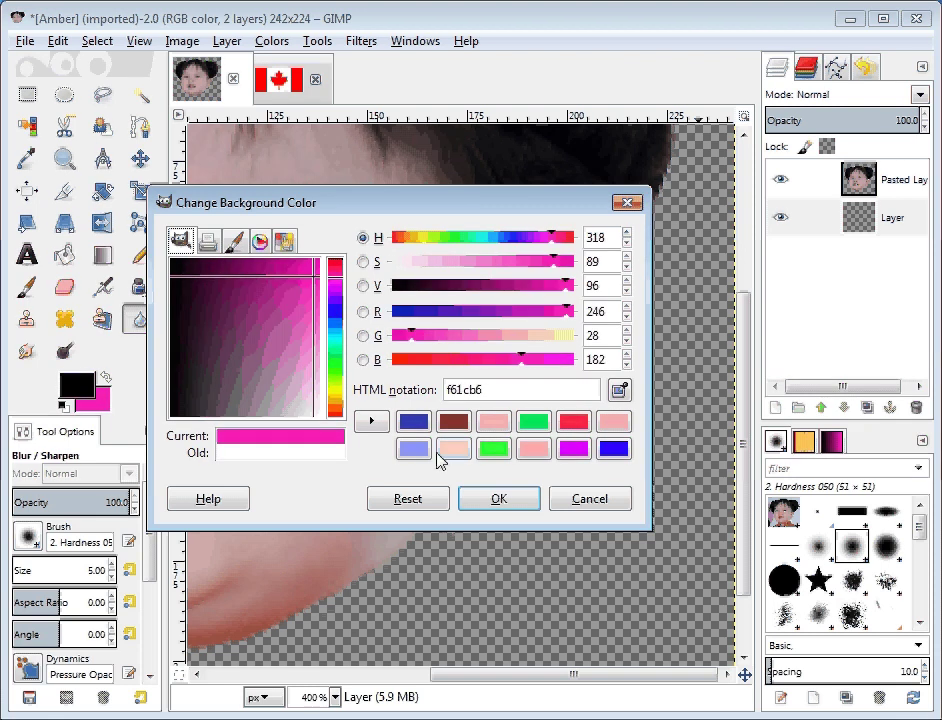
{"action": "left_click", "coordinate": [526, 498]}
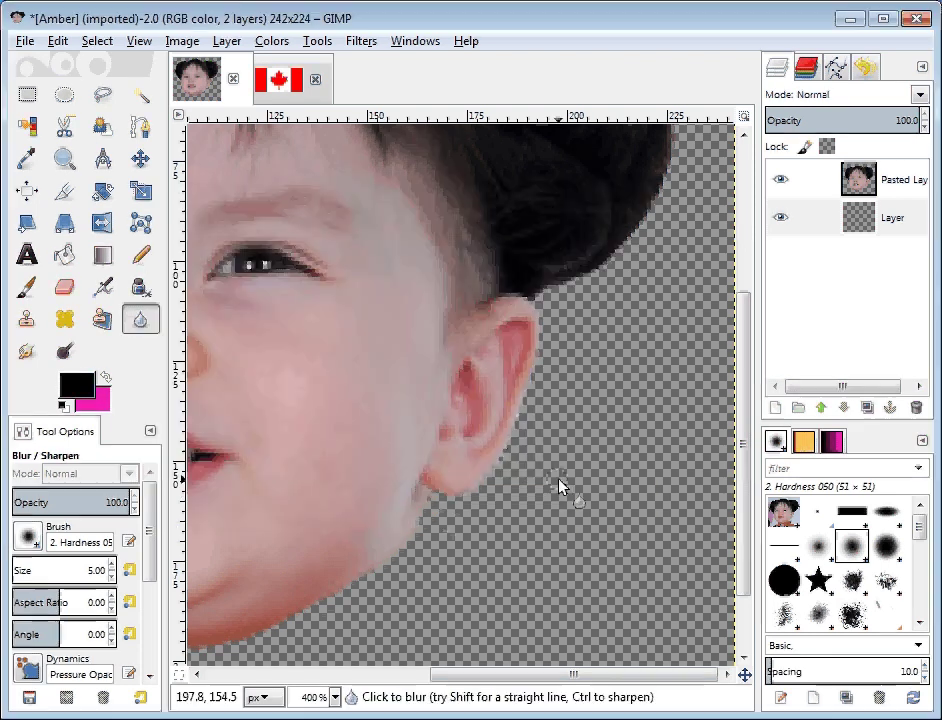
- Swap the foreground and background colors and bucket-fill the lower layer with pink f61cb6
{"action": "left_click", "coordinate": [64, 254]}
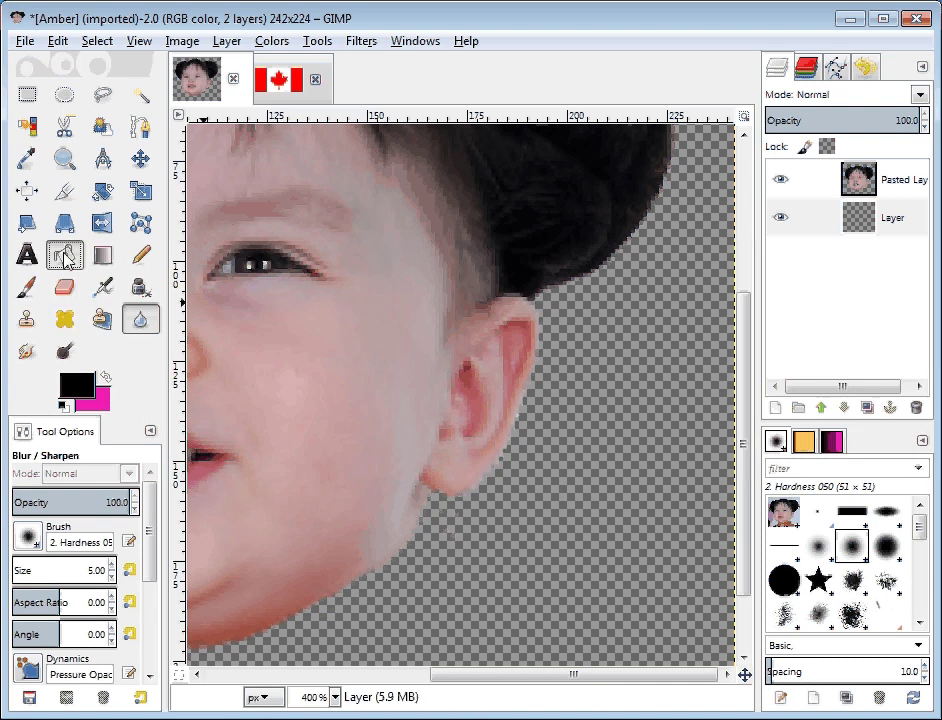
{"action": "left_click", "coordinate": [600, 463]}
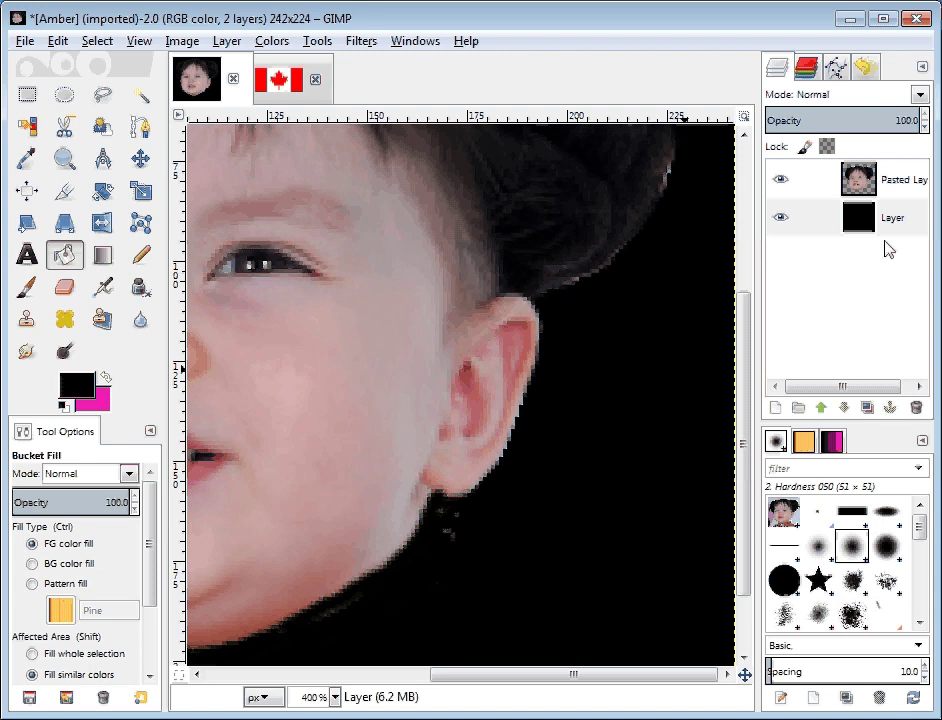
{"action": "left_click", "coordinate": [105, 379]}
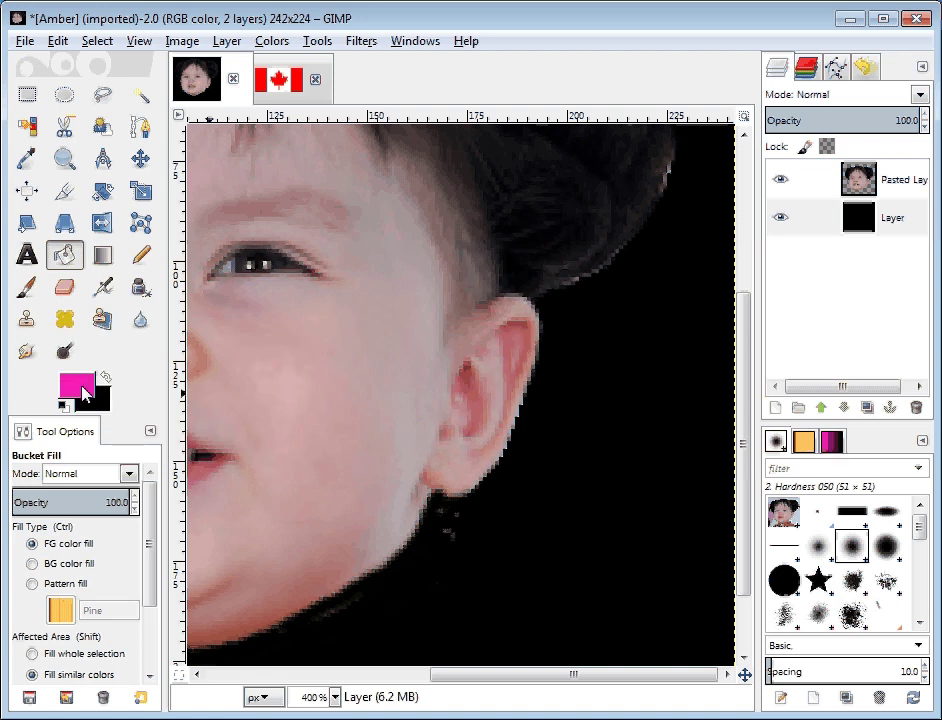
{"action": "left_click", "coordinate": [84, 387]}
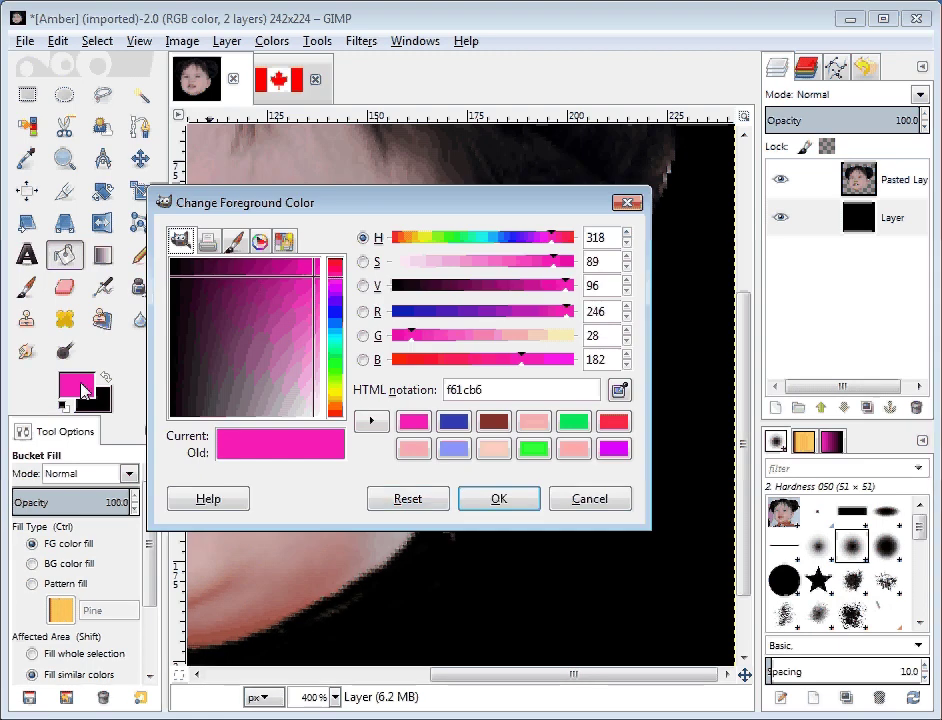
{"action": "left_click", "coordinate": [477, 502]}
{"action": "left_click", "coordinate": [608, 501]}
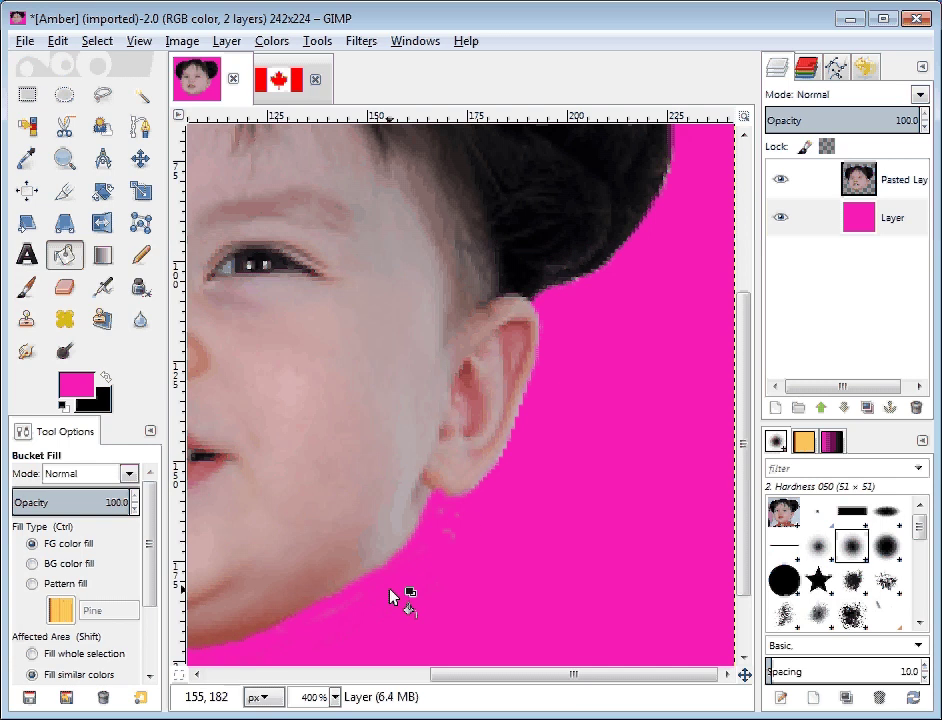
- Erase the stray leftover pixels below the ear and along the jaw on the Pasted Layer
{"action": "key", "text": "shift+e"}
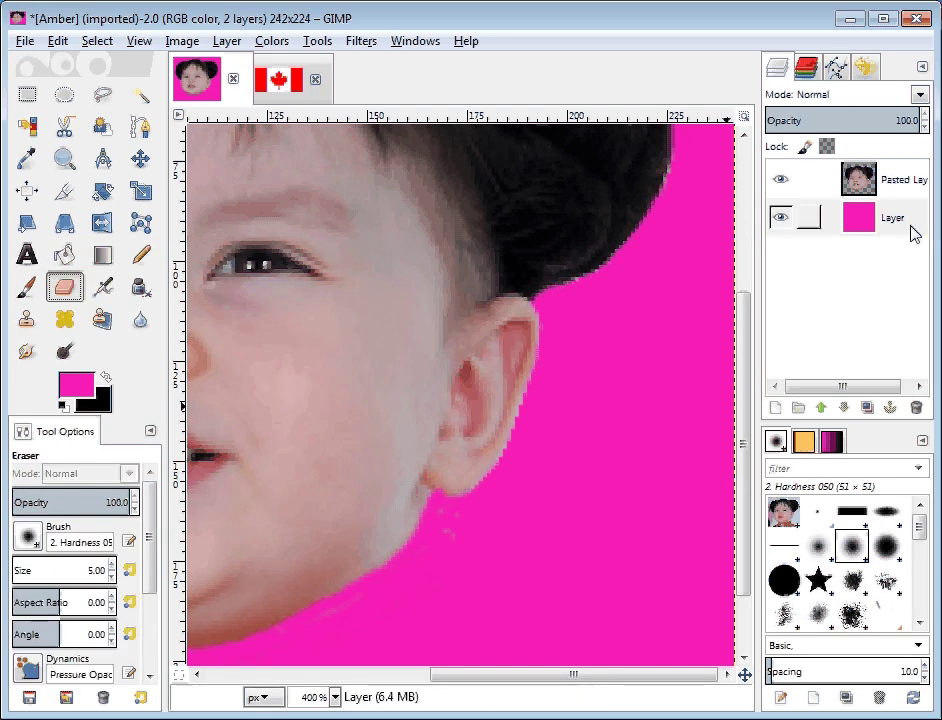
{"action": "left_click", "coordinate": [903, 189]}
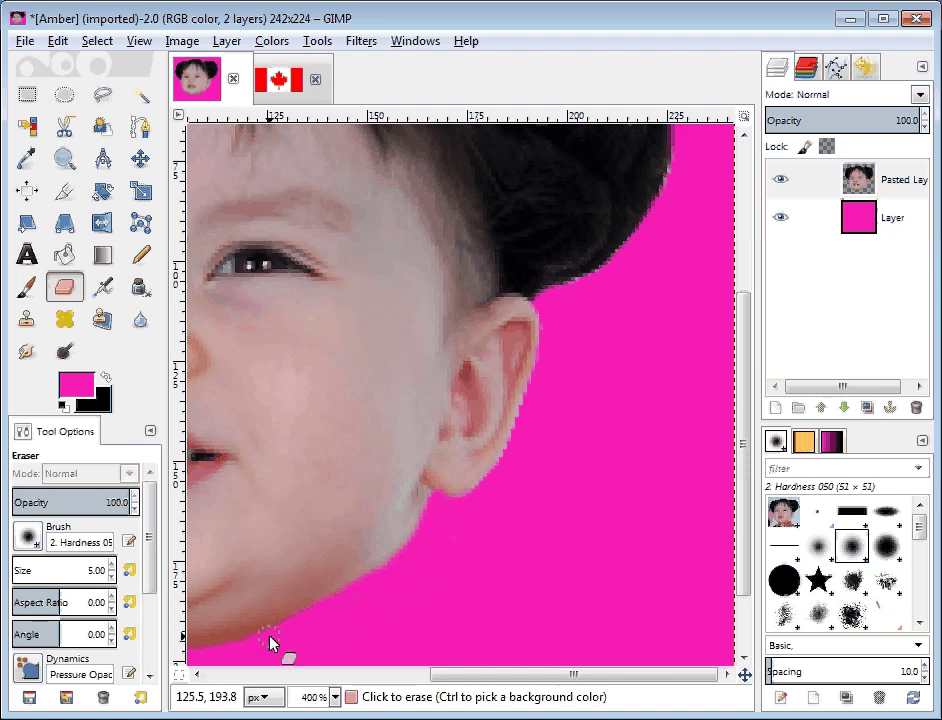
{"action": "left_click", "coordinate": [322, 621]}
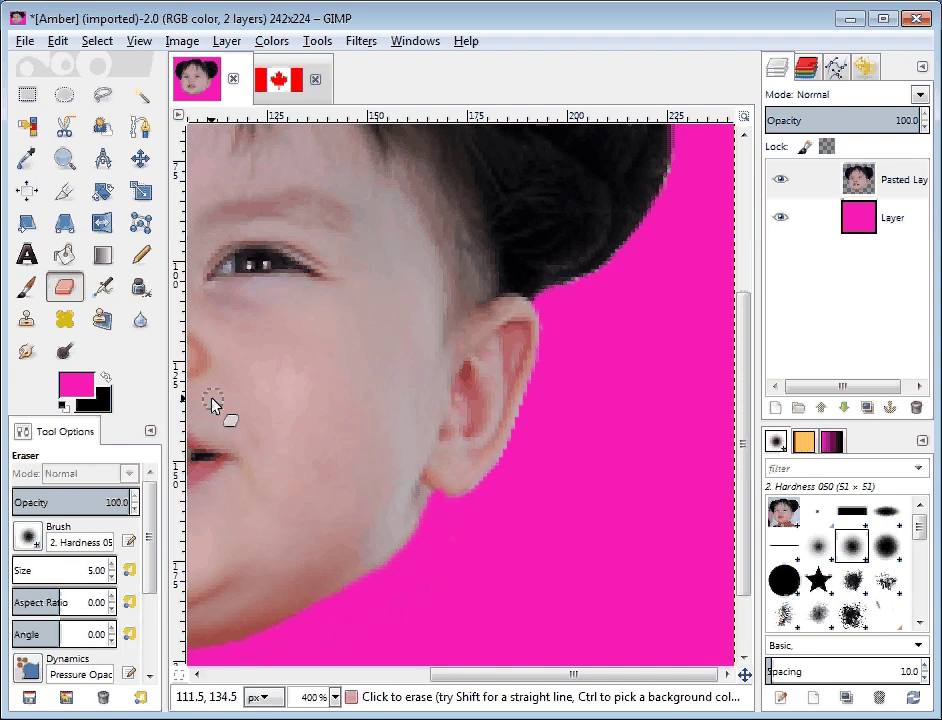
- Blur the cutout's edge along the jaw, ear and lower hair bun on the Pasted Layer
{"action": "left_click", "coordinate": [141, 320]}
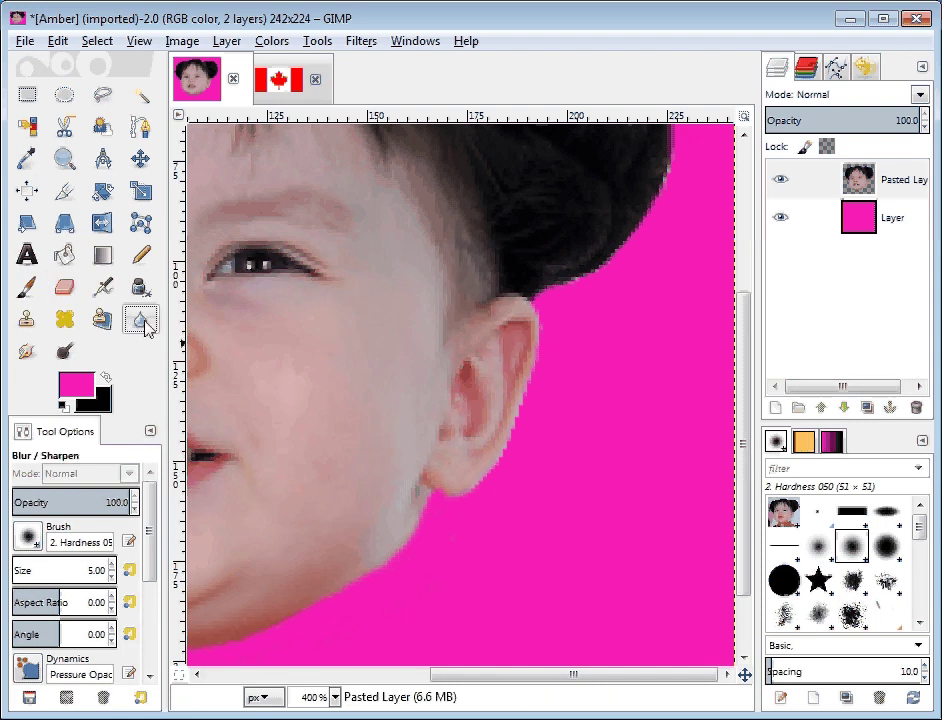
{"action": "left_click", "coordinate": [899, 184]}
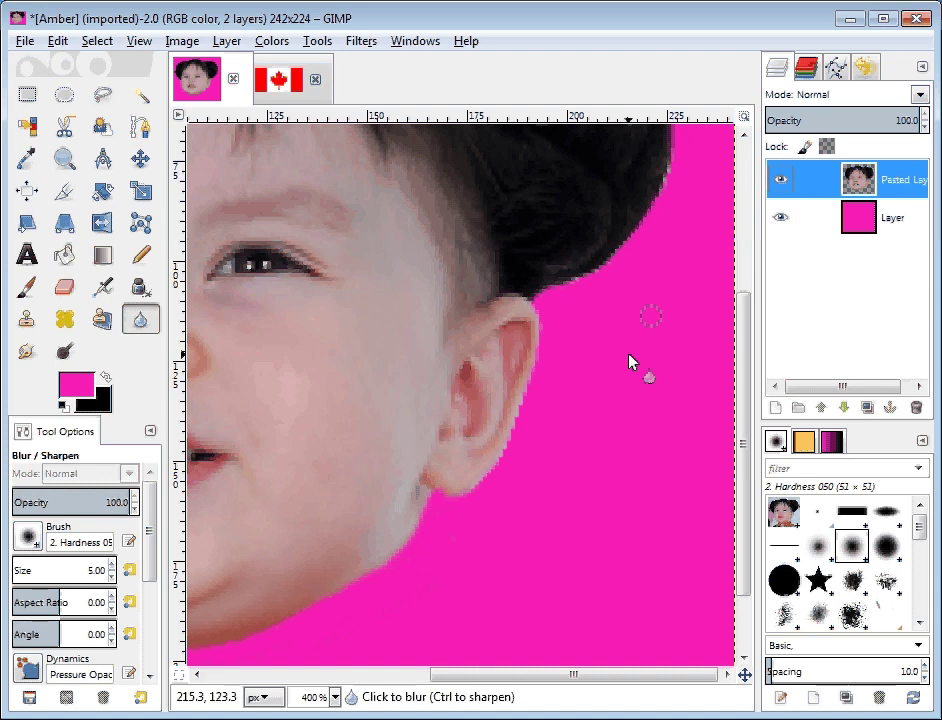
{"action": "mouse_move", "coordinate": [536, 378]}
{"action": "left_mouse_down"}
{"action": "mouse_move", "coordinate": [527, 400]}
{"action": "mouse_move", "coordinate": [530, 385]}
{"action": "left_mouse_up"}
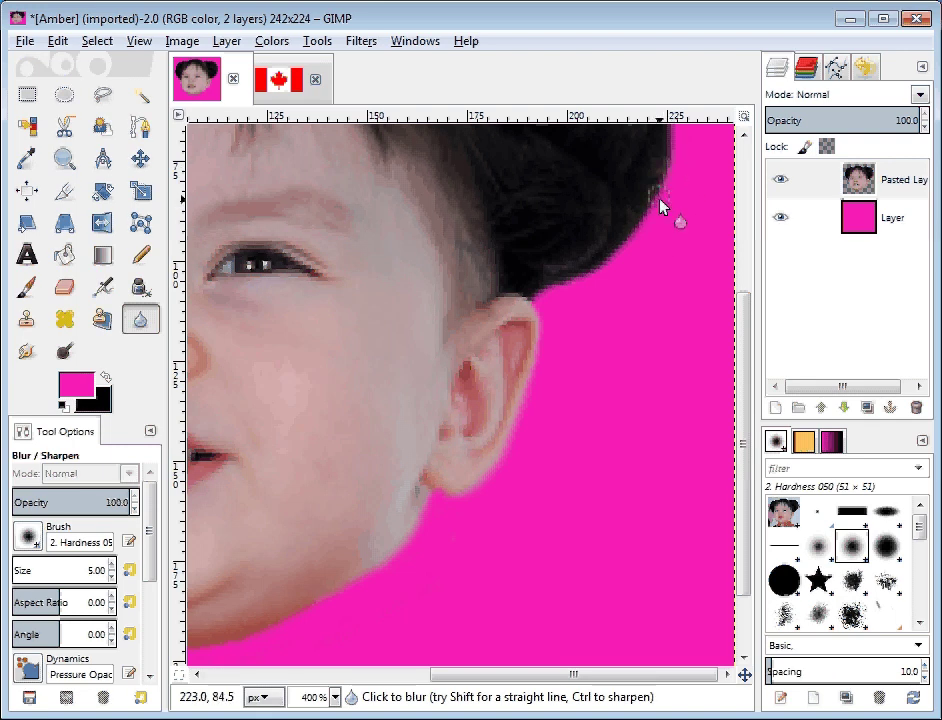
- Hide and reshow the pink layer to check the softened edge against transparency
{"action": "left_click_drag", "start_coordinate": [744, 320], "coordinate": [747, 257]}
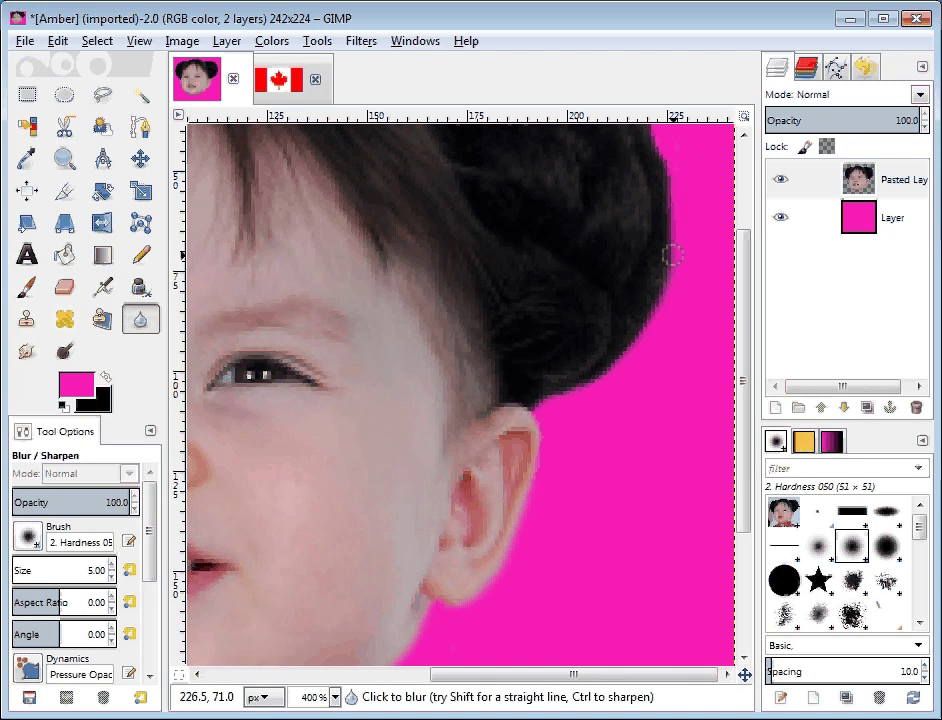
{"action": "left_click", "coordinate": [896, 219]}
{"action": "left_click", "coordinate": [781, 219]}
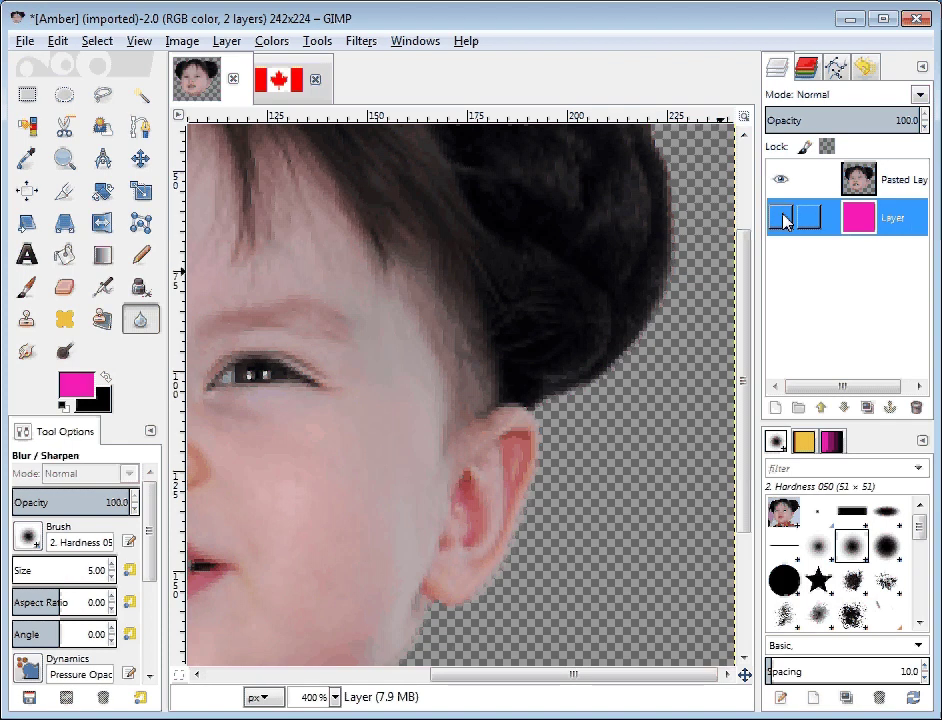
{"action": "left_click", "coordinate": [782, 219]}
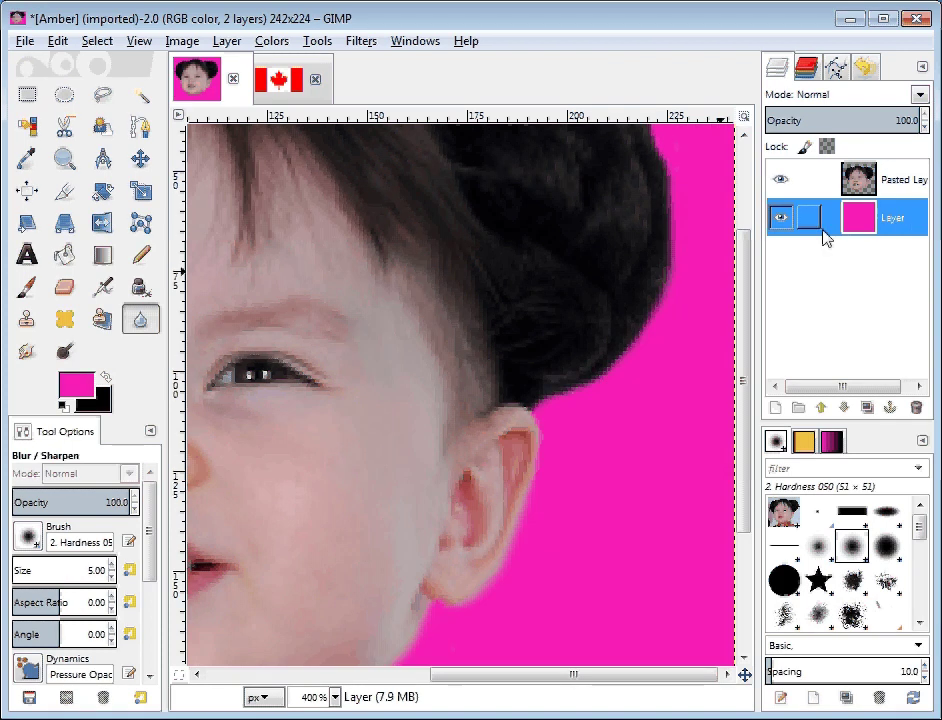
- Blur the outer edge of the upper hair bun on the Pasted Layer
{"action": "left_click_drag", "start_coordinate": [751, 261], "coordinate": [746, 183]}
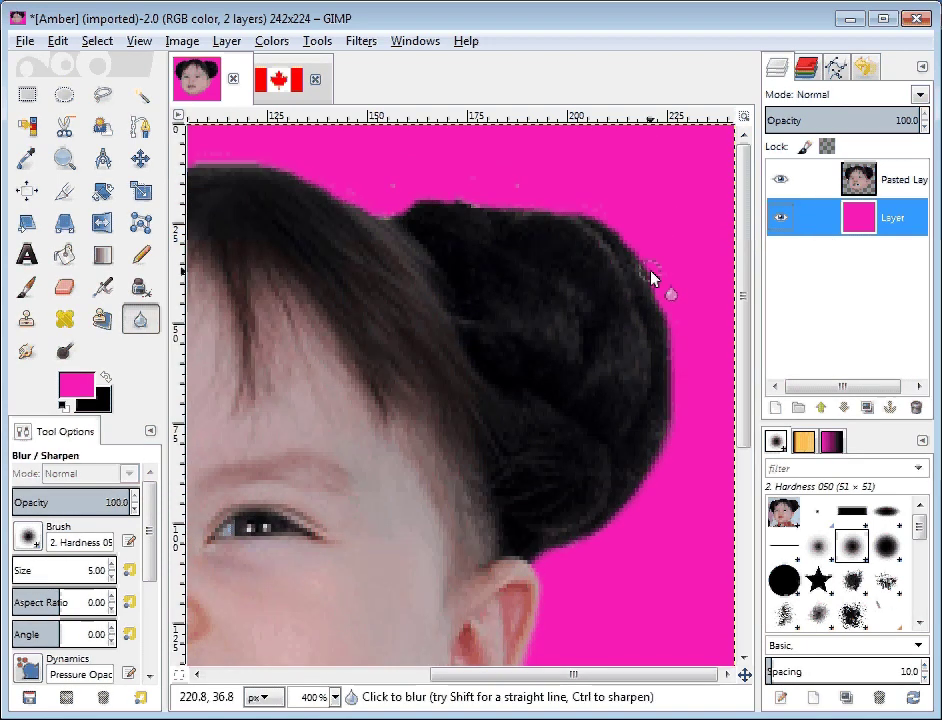
{"action": "mouse_move", "coordinate": [651, 271]}
{"action": "left_mouse_down"}
{"action": "mouse_move", "coordinate": [666, 319]}
{"action": "mouse_move", "coordinate": [655, 281]}
{"action": "mouse_move", "coordinate": [681, 320]}
{"action": "mouse_move", "coordinate": [649, 280]}
{"action": "left_mouse_up"}
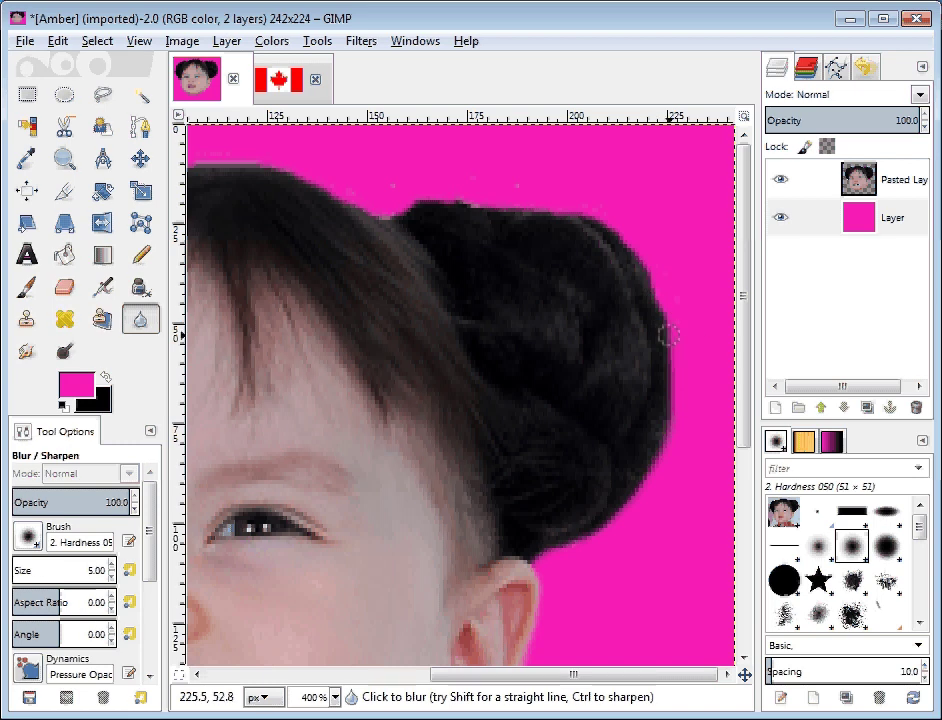
{"action": "left_click", "coordinate": [901, 228]}
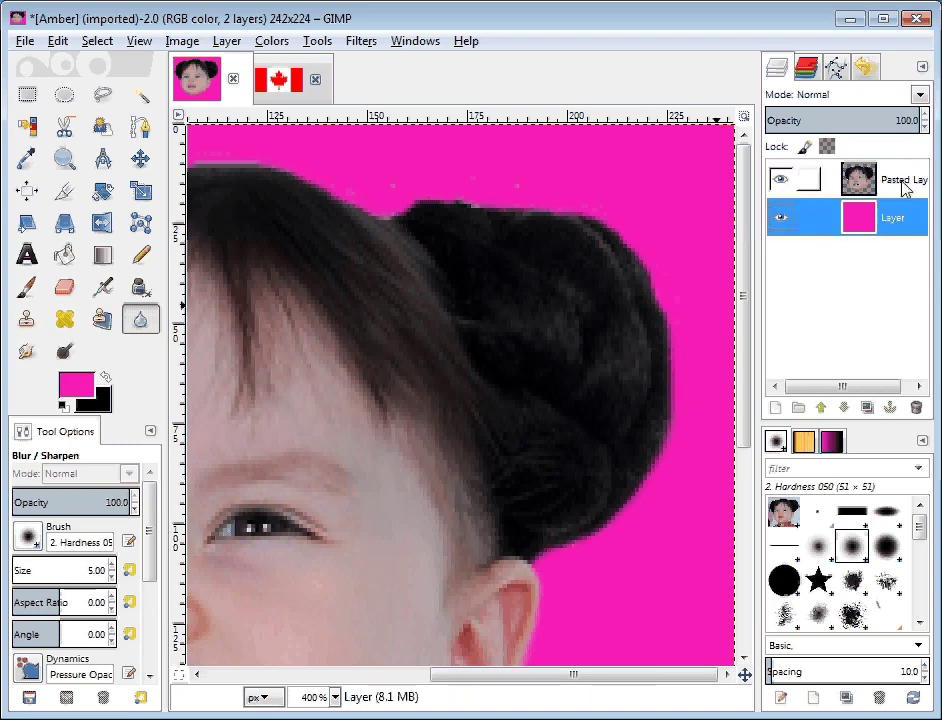
{"action": "left_click", "coordinate": [904, 183]}
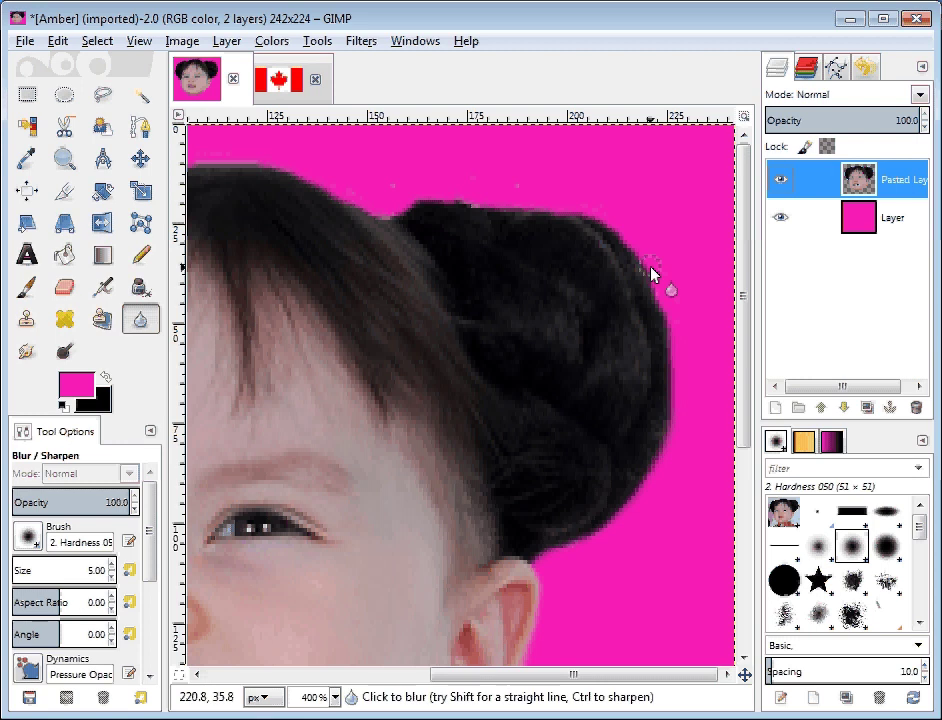
{"action": "left_click_drag", "start_coordinate": [651, 268], "coordinate": [668, 329]}
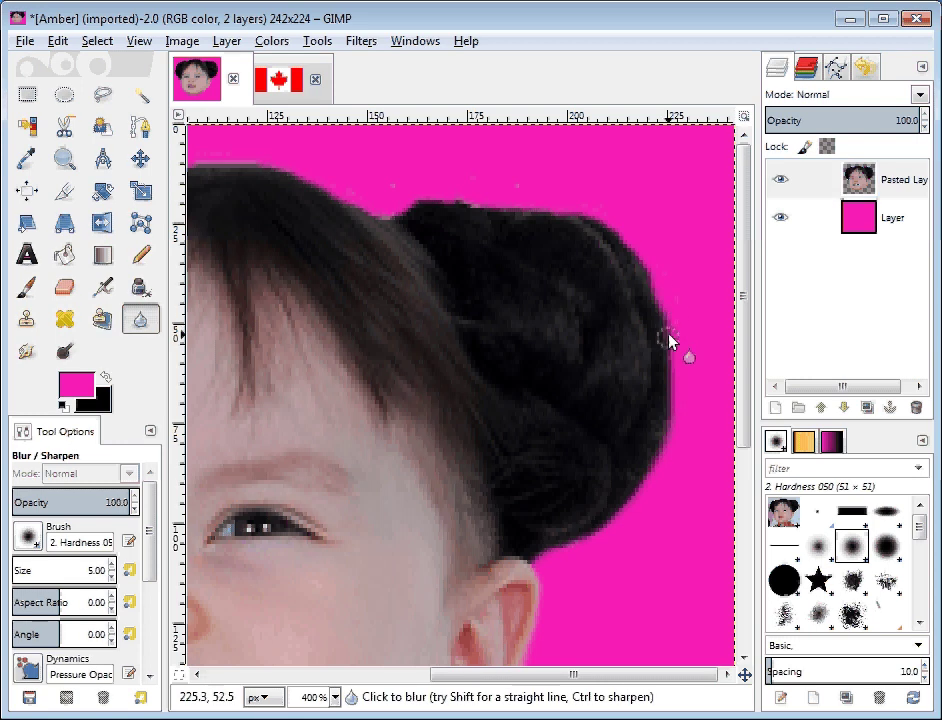
{"action": "mouse_move", "coordinate": [668, 340]}
{"action": "left_mouse_down"}
{"action": "mouse_move", "coordinate": [618, 233]}
{"action": "mouse_move", "coordinate": [571, 213]}
{"action": "mouse_move", "coordinate": [521, 212]}
{"action": "left_mouse_up"}
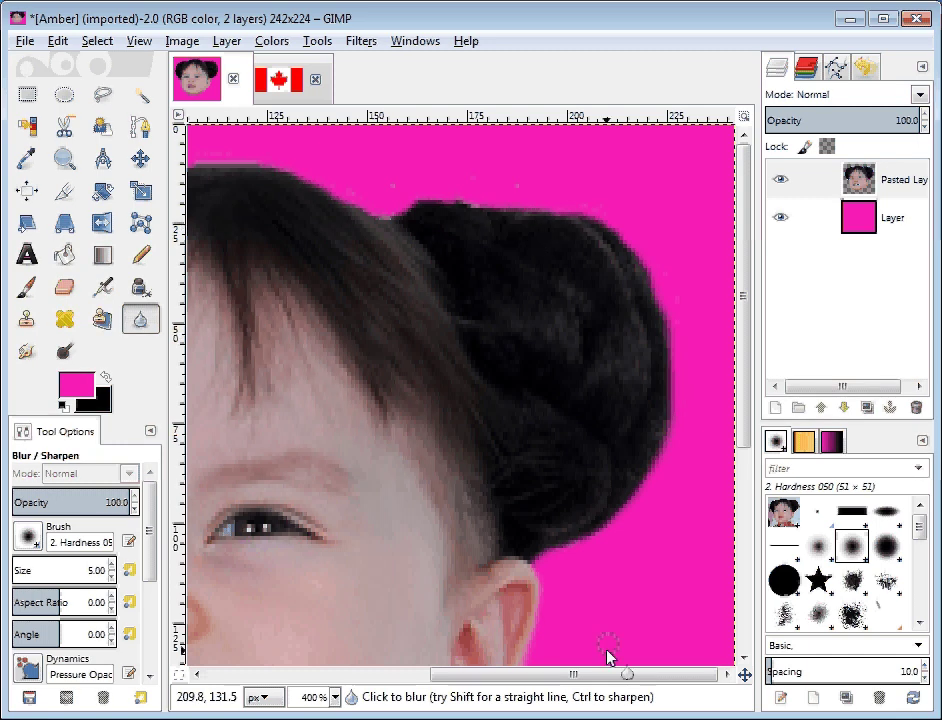
- Blur the outer edge of the left hair bun on the Pasted Layer and check the head at 100% zoom
{"action": "left_click_drag", "start_coordinate": [598, 675], "coordinate": [385, 677]}
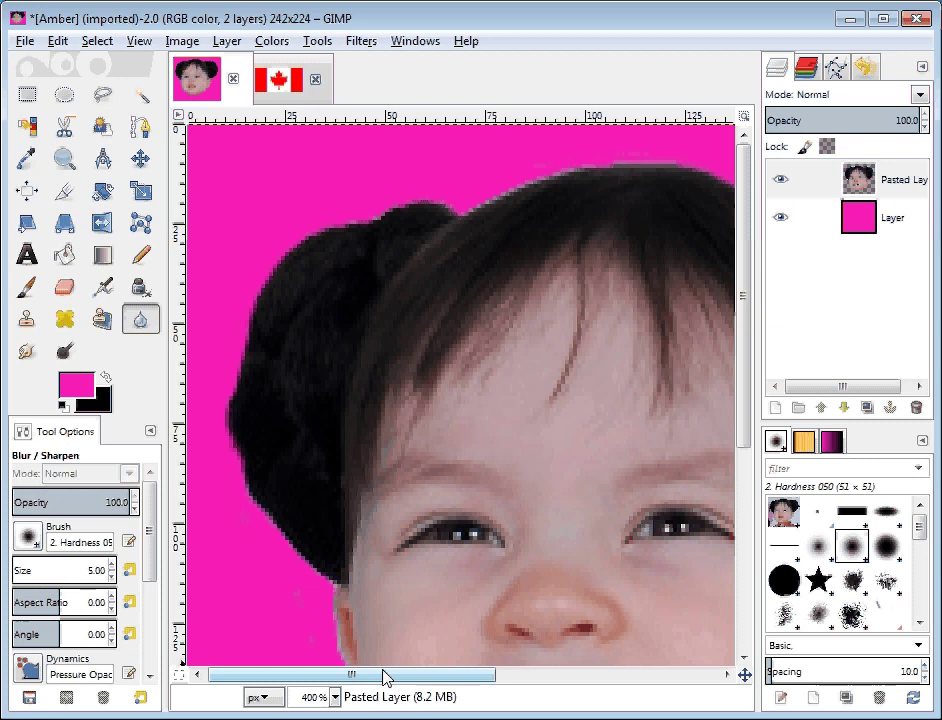
{"action": "left_click", "coordinate": [237, 385]}
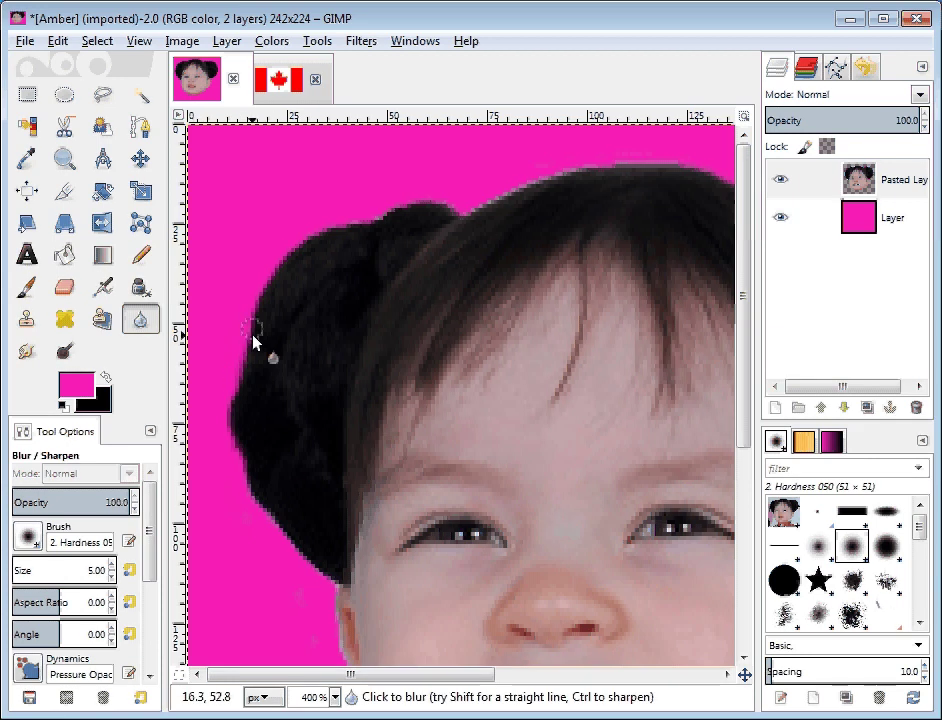
{"action": "mouse_move", "coordinate": [240, 390]}
{"action": "left_mouse_down"}
{"action": "mouse_move", "coordinate": [244, 362]}
{"action": "mouse_move", "coordinate": [227, 409]}
{"action": "mouse_move", "coordinate": [243, 357]}
{"action": "mouse_move", "coordinate": [231, 419]}
{"action": "mouse_move", "coordinate": [250, 358]}
{"action": "mouse_move", "coordinate": [233, 461]}
{"action": "left_mouse_up"}
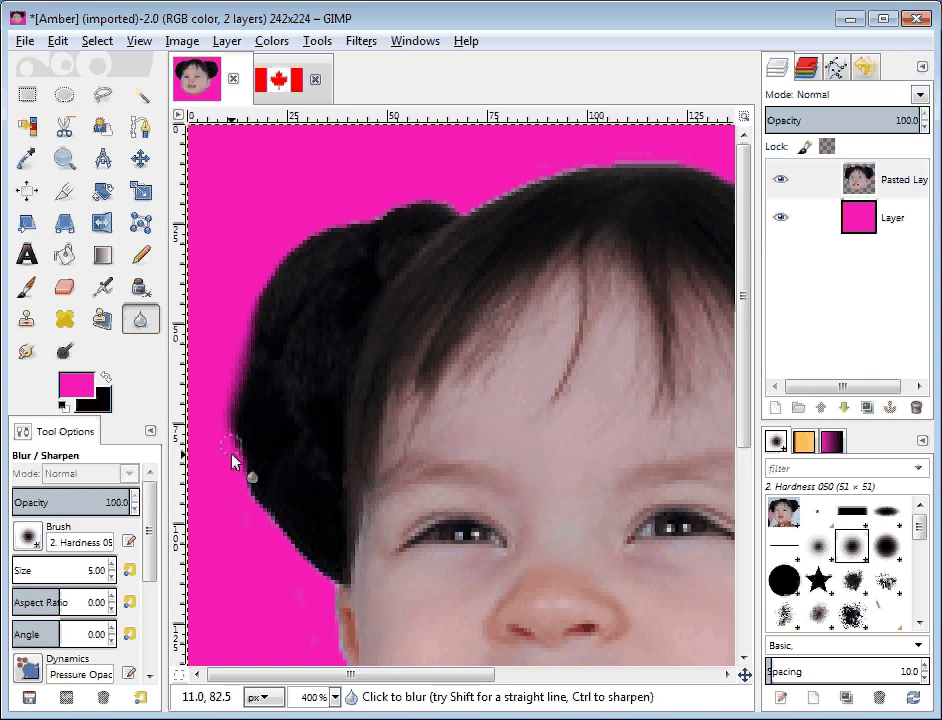
{"action": "left_click", "coordinate": [336, 697]}
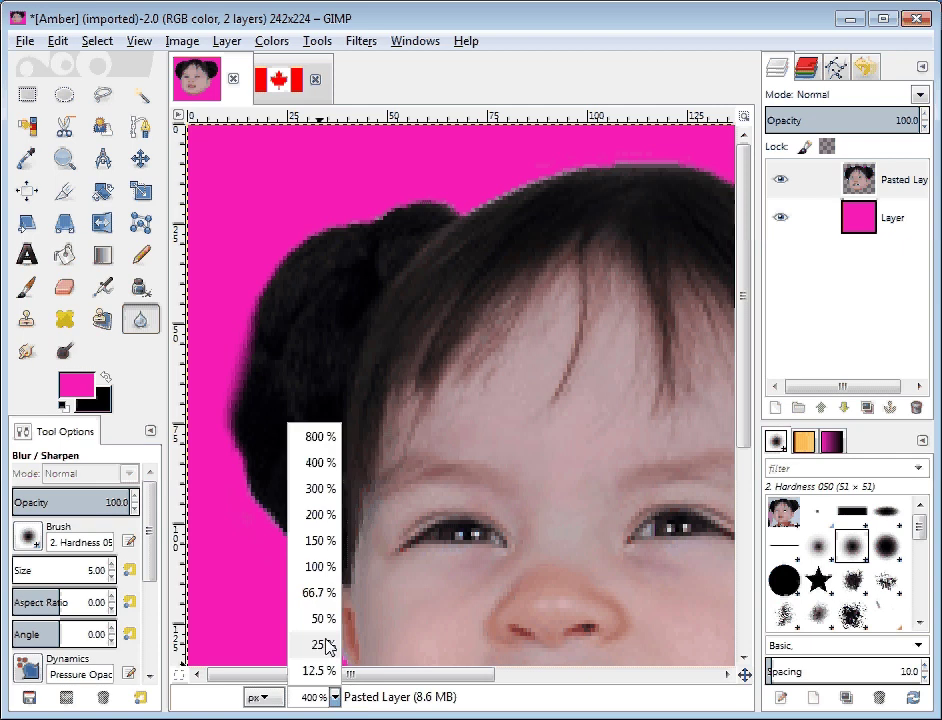
{"action": "left_click", "coordinate": [327, 568]}
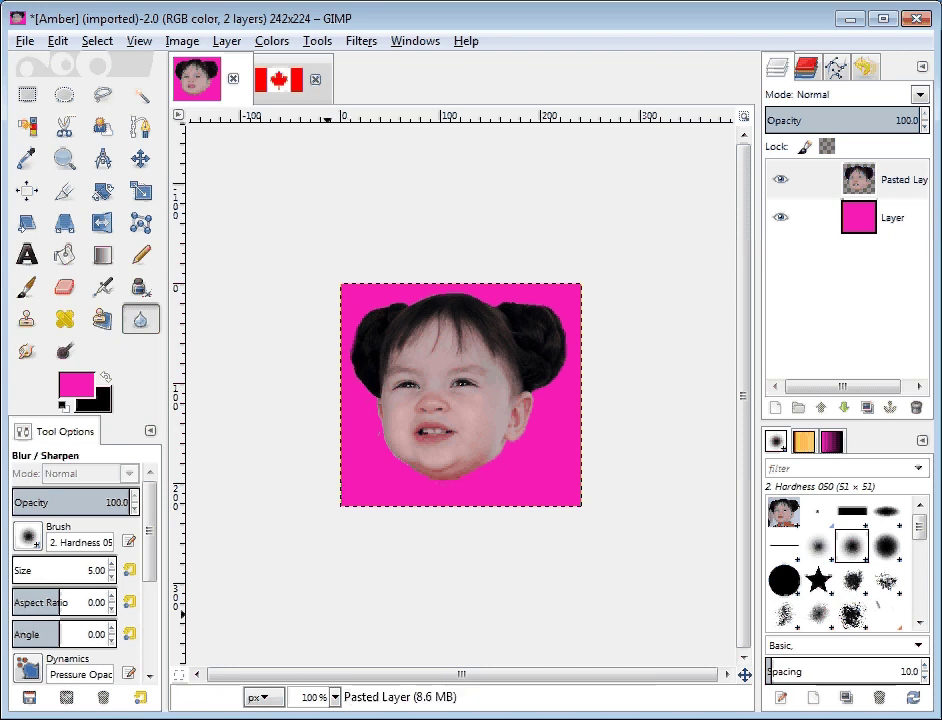
- Set the convolve type to Sharpen and sharpen the blurred outer edge of the left hair bun
{"action": "left_click", "coordinate": [335, 697]}
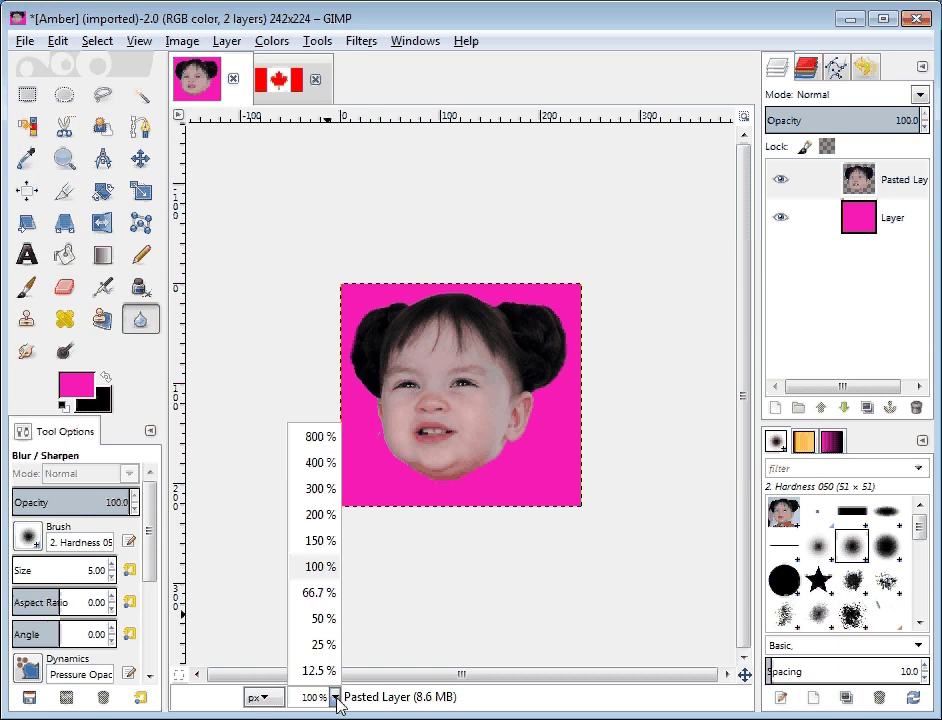
{"action": "left_click", "coordinate": [313, 463]}
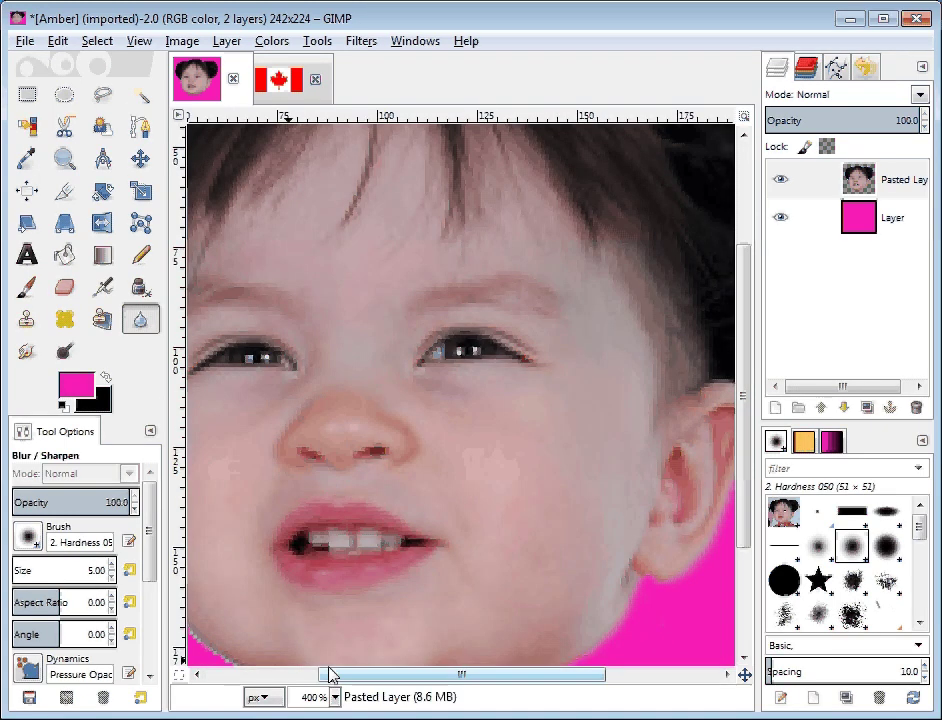
{"action": "left_click_drag", "start_coordinate": [330, 676], "coordinate": [183, 648]}
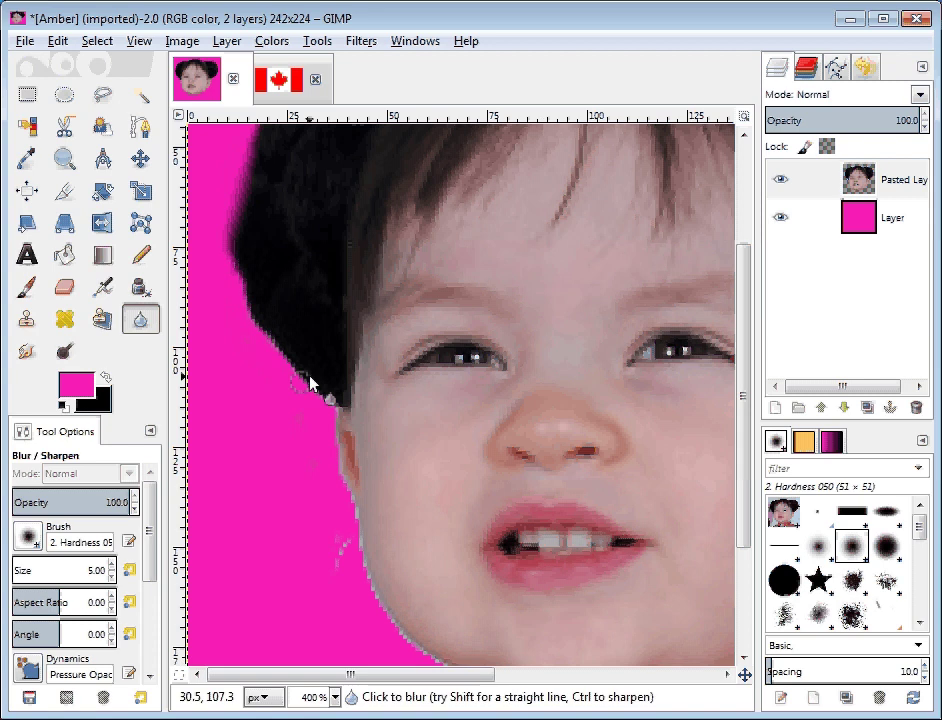
{"action": "left_click_drag", "start_coordinate": [750, 390], "coordinate": [761, 219]}
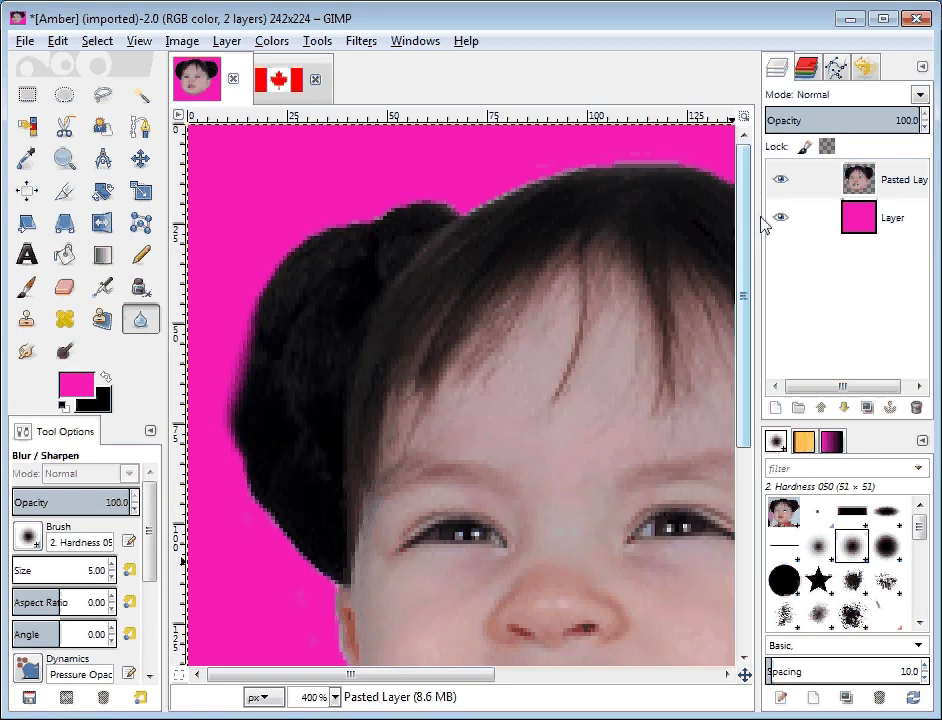
{"action": "scroll", "coordinate": [141, 533], "scroll_direction": "down", "scroll_amount": 5}
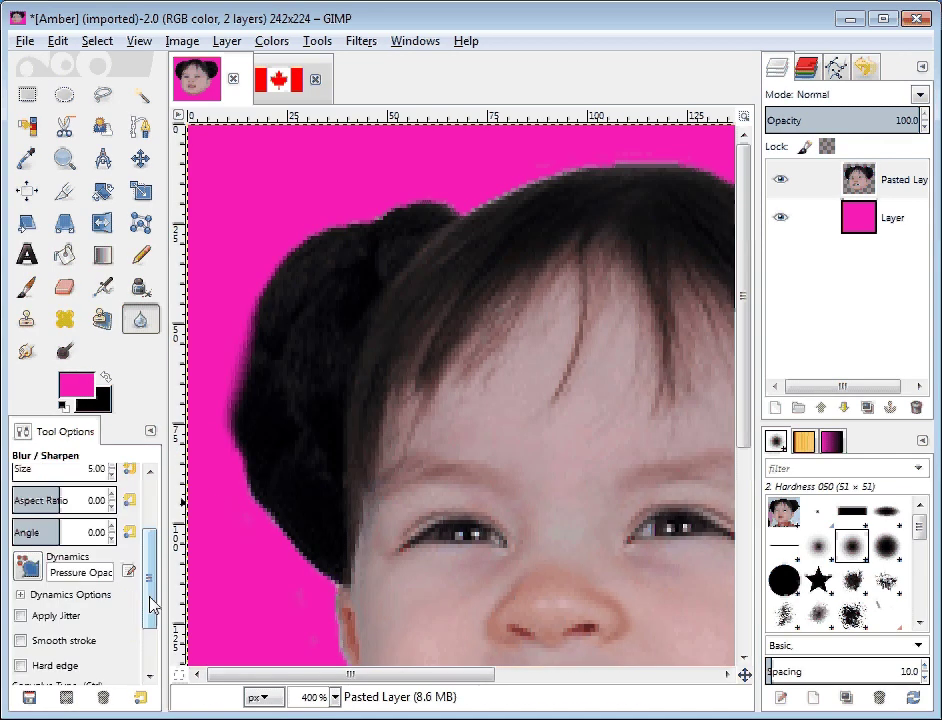
{"action": "left_click", "coordinate": [32, 644]}
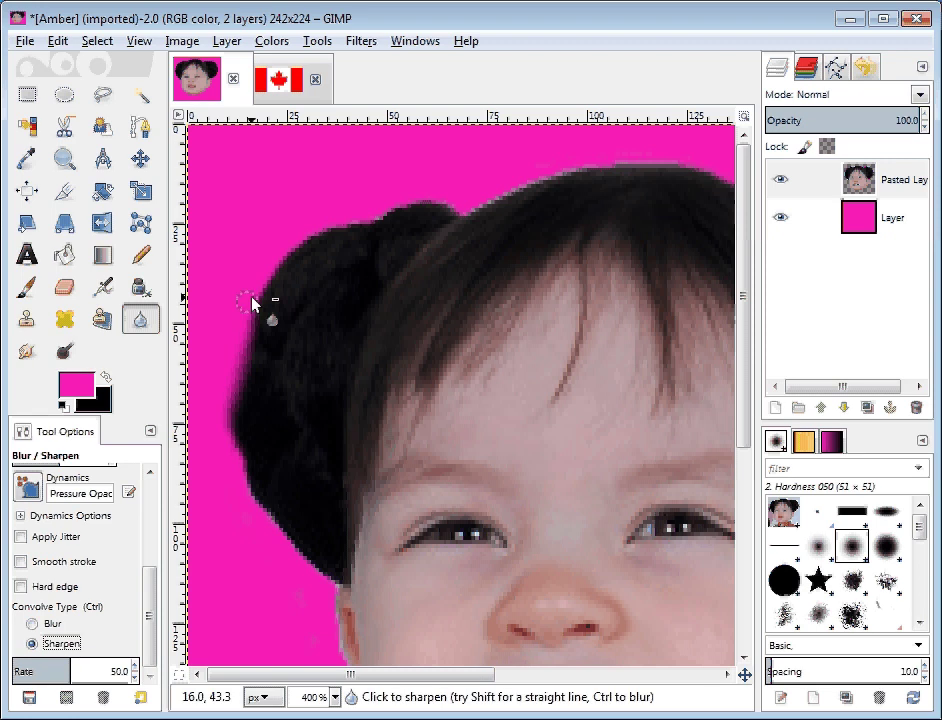
{"action": "left_click", "coordinate": [246, 360]}
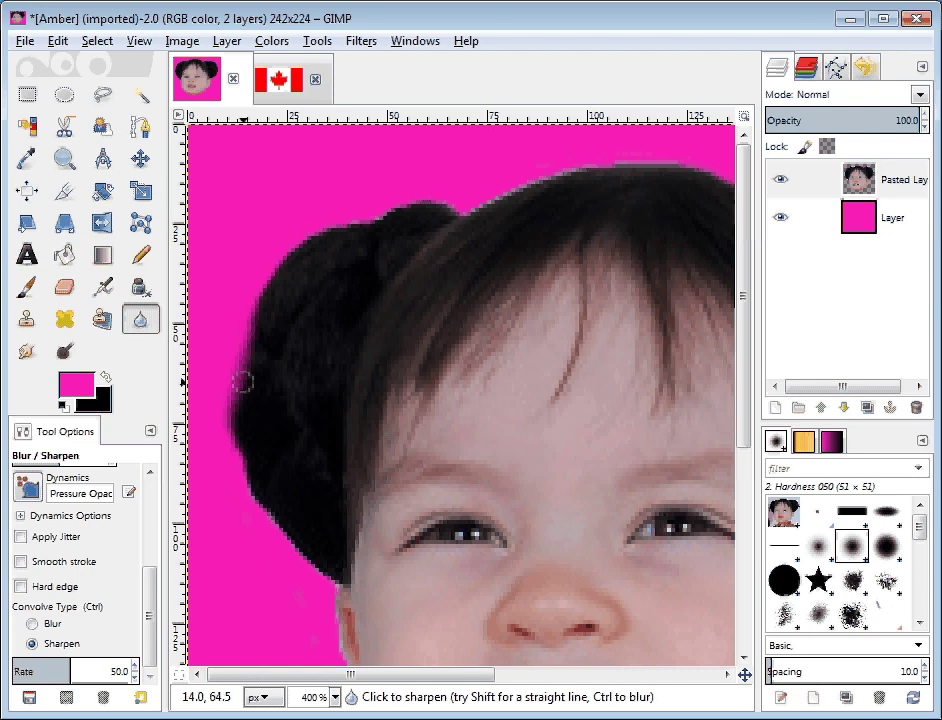
- Erase the blurry fringe along the left hair bun's outer side and sharpen the trimmed edge
{"action": "left_click", "coordinate": [66, 289]}
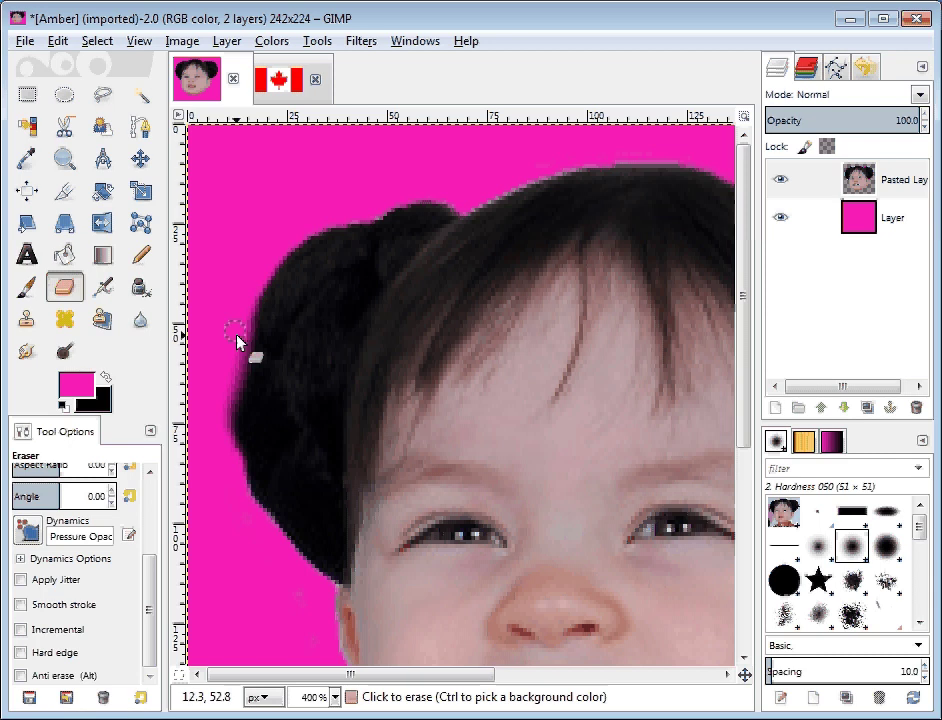
{"action": "left_click_drag", "start_coordinate": [237, 342], "coordinate": [224, 453]}
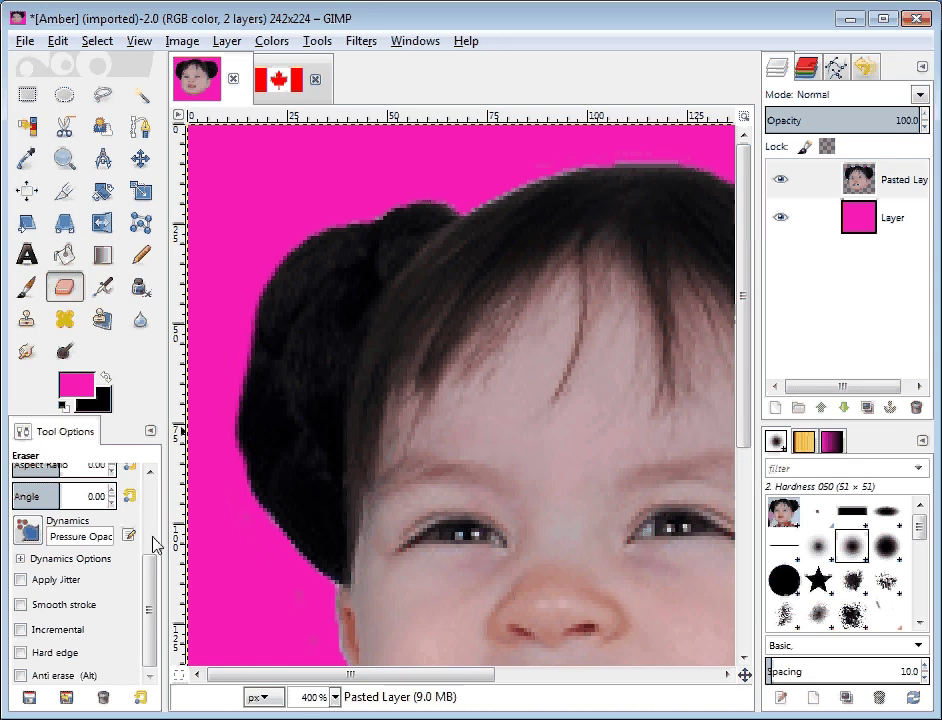
{"action": "left_click", "coordinate": [137, 320]}
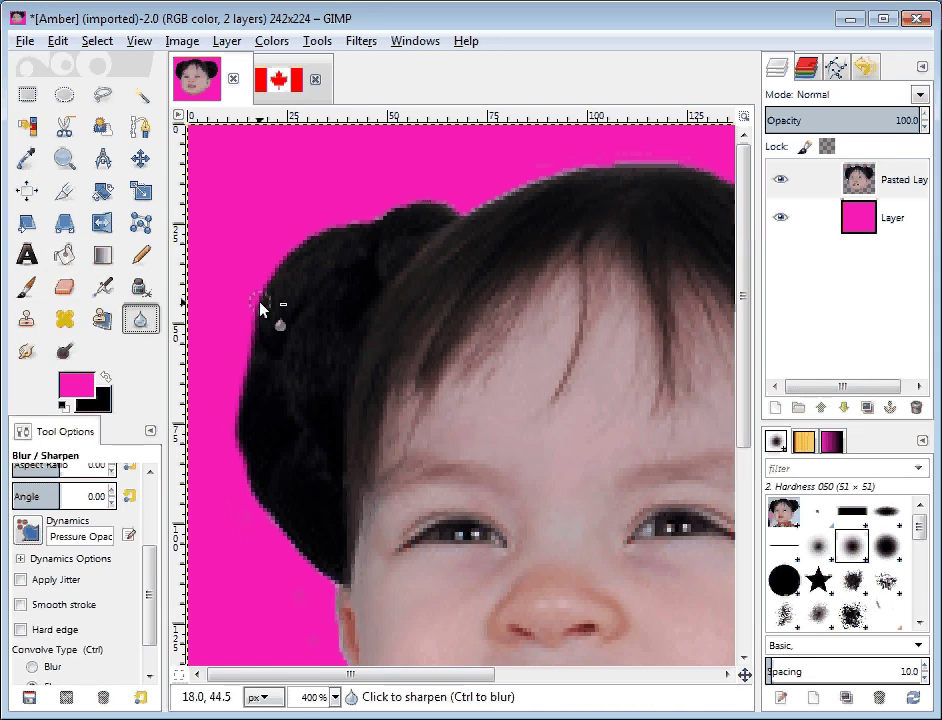
{"action": "left_click_drag", "start_coordinate": [259, 303], "coordinate": [251, 355]}
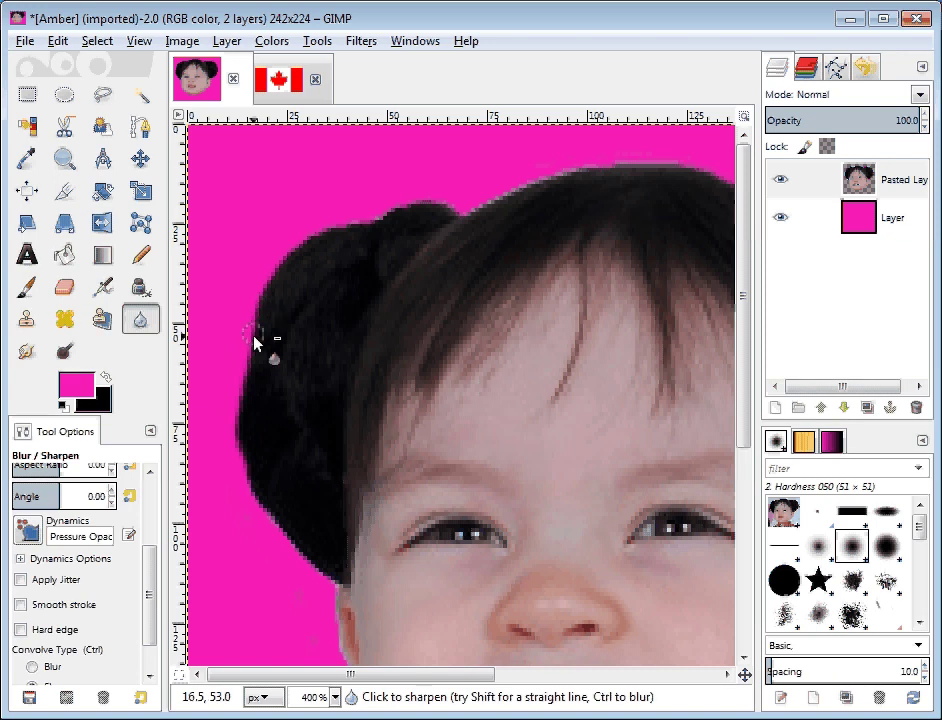